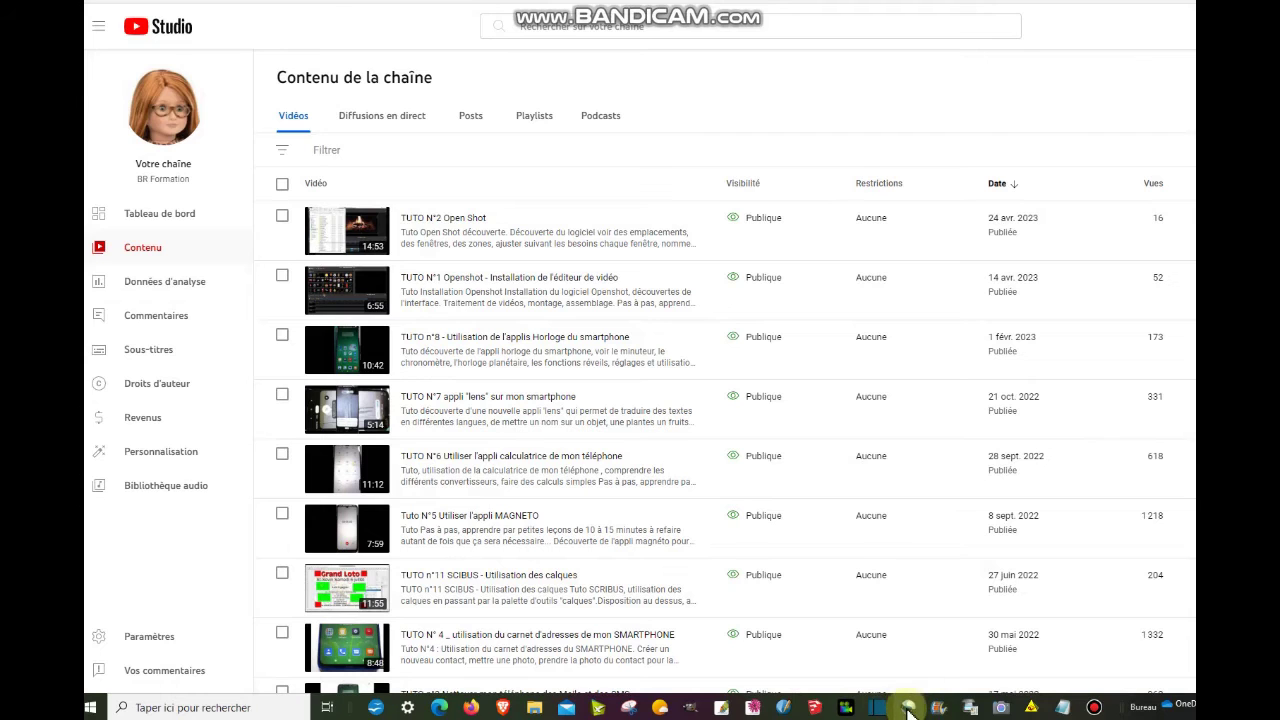
- Switch to OpenShot, enlarge the timeline area to show all tracks, and rename track Piste 1 as SON
left_click(910, 700)
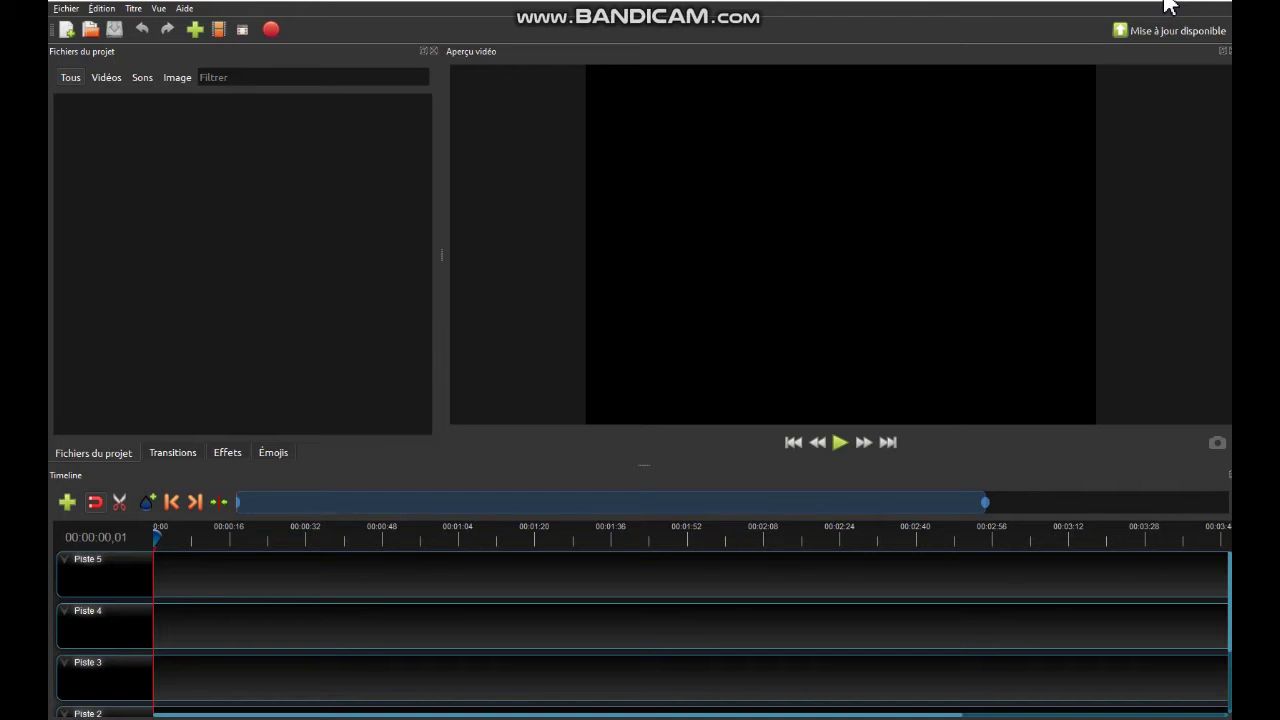
left_click_drag(640, 468, 637, 387)
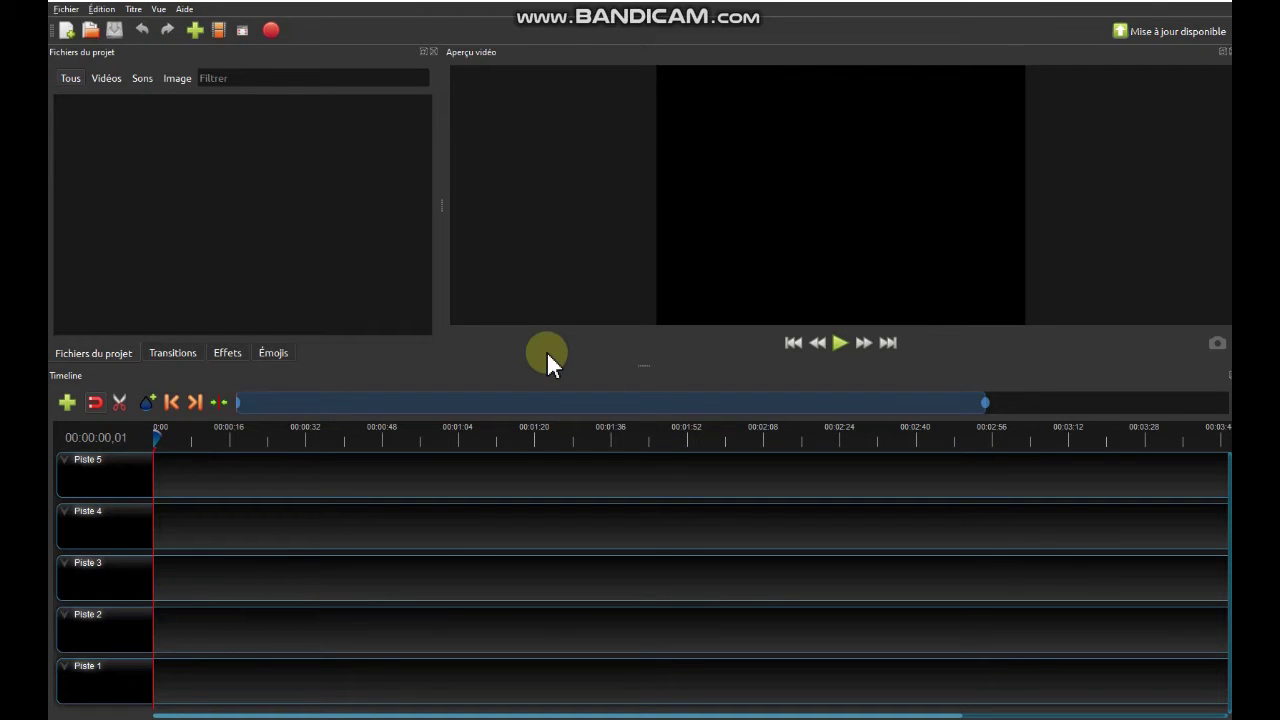
right_click(66, 670)
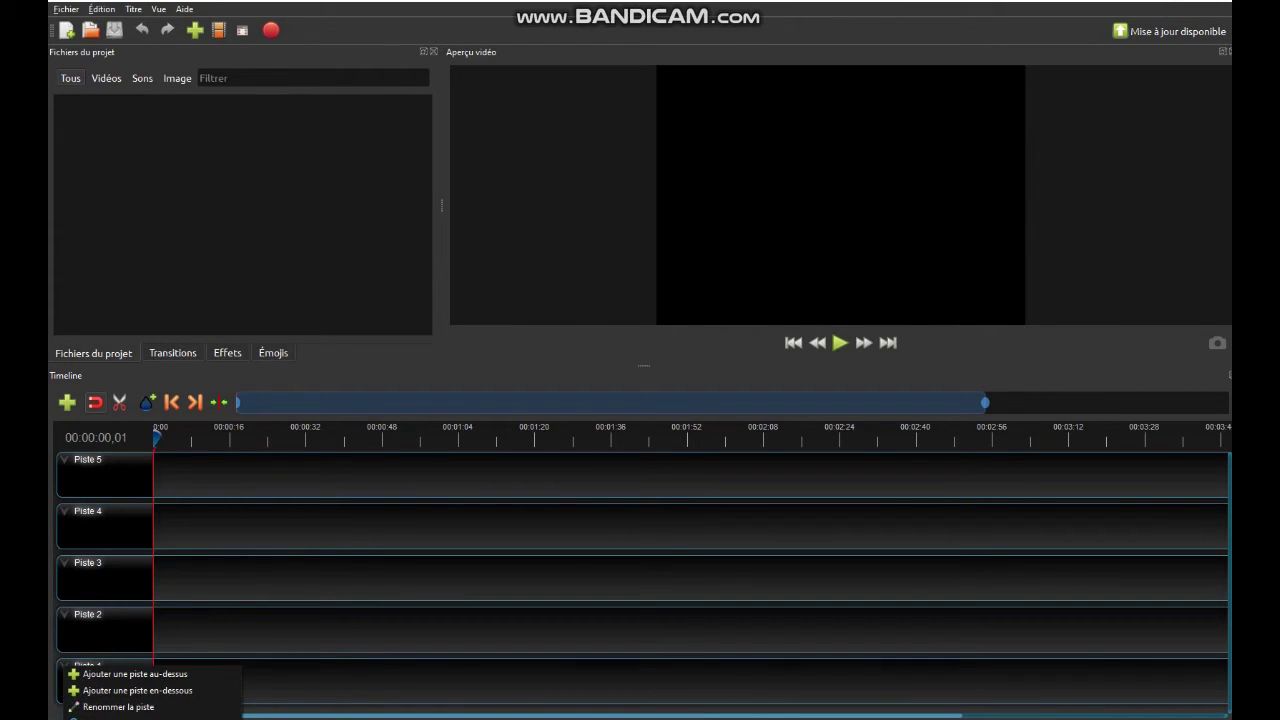
left_click(95, 714)
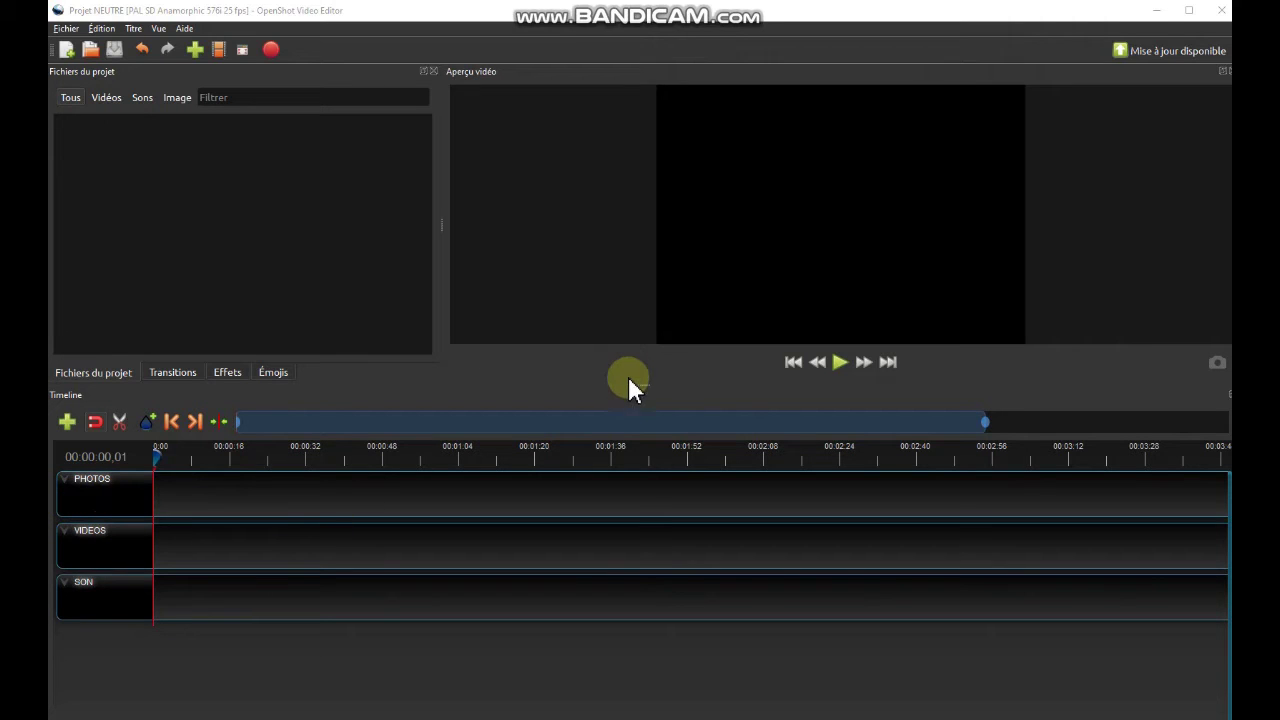
- Enlarge the video preview area again and save the project under a new name
left_click_drag(643, 384, 644, 476)
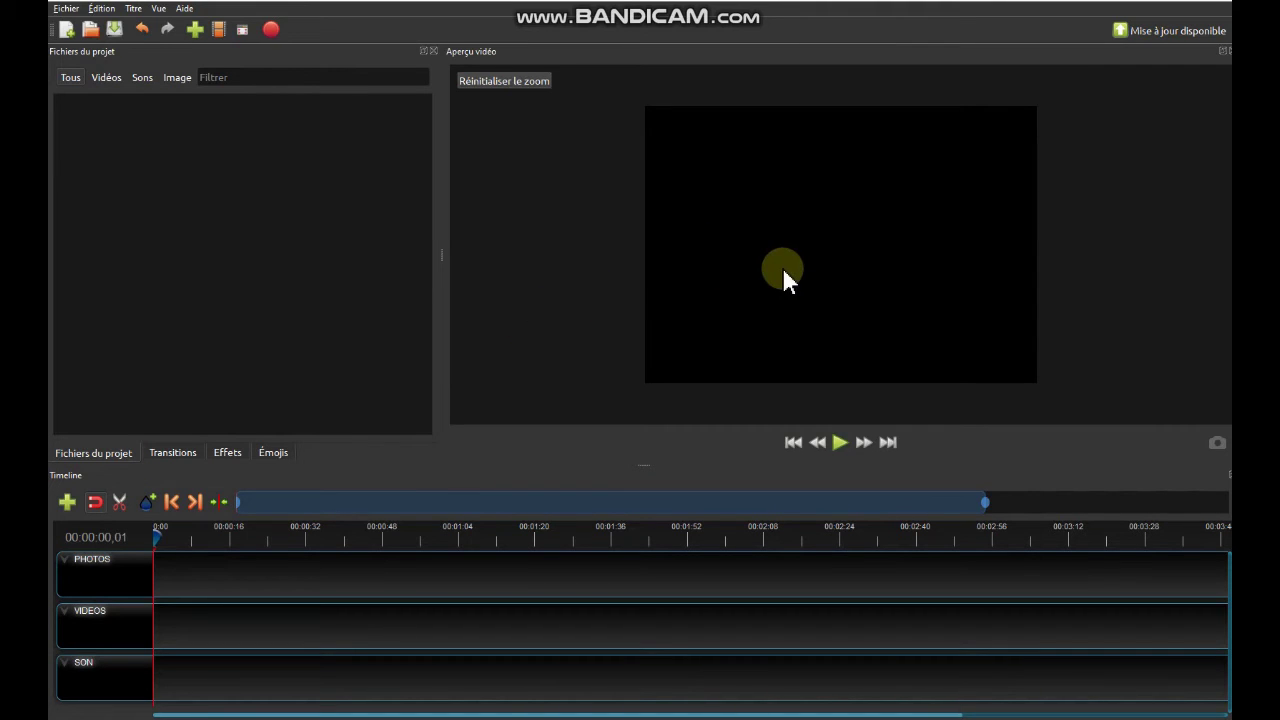
left_click(66, 9)
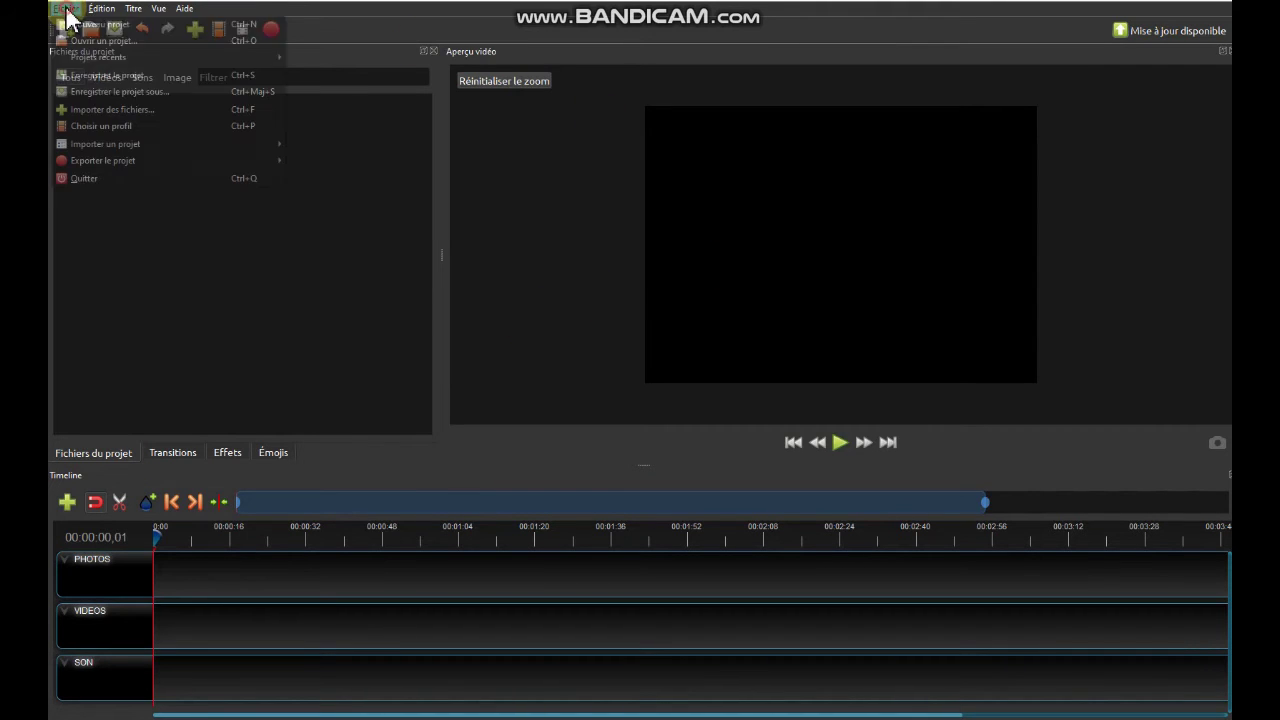
left_click(113, 94)
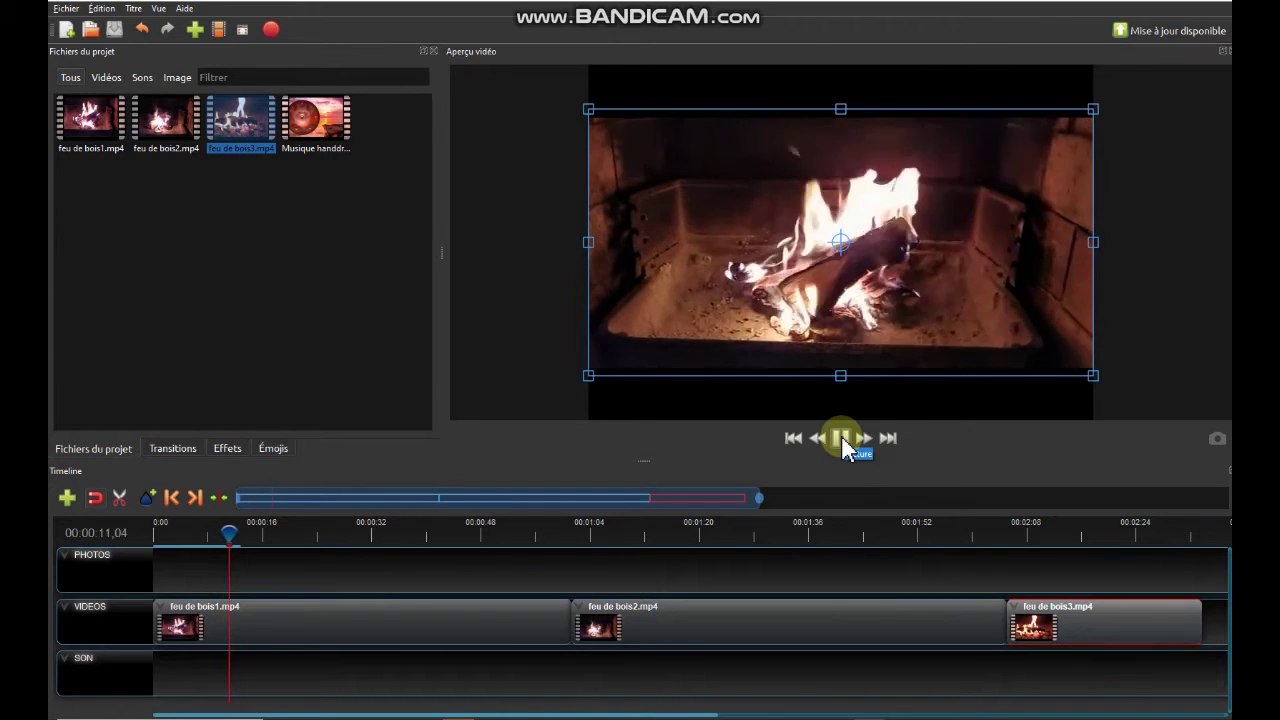
- Pause playback at 00:00:12,08 and split feu de bois1.mp4 at the playhead with the Razor tool
left_click(841, 439)
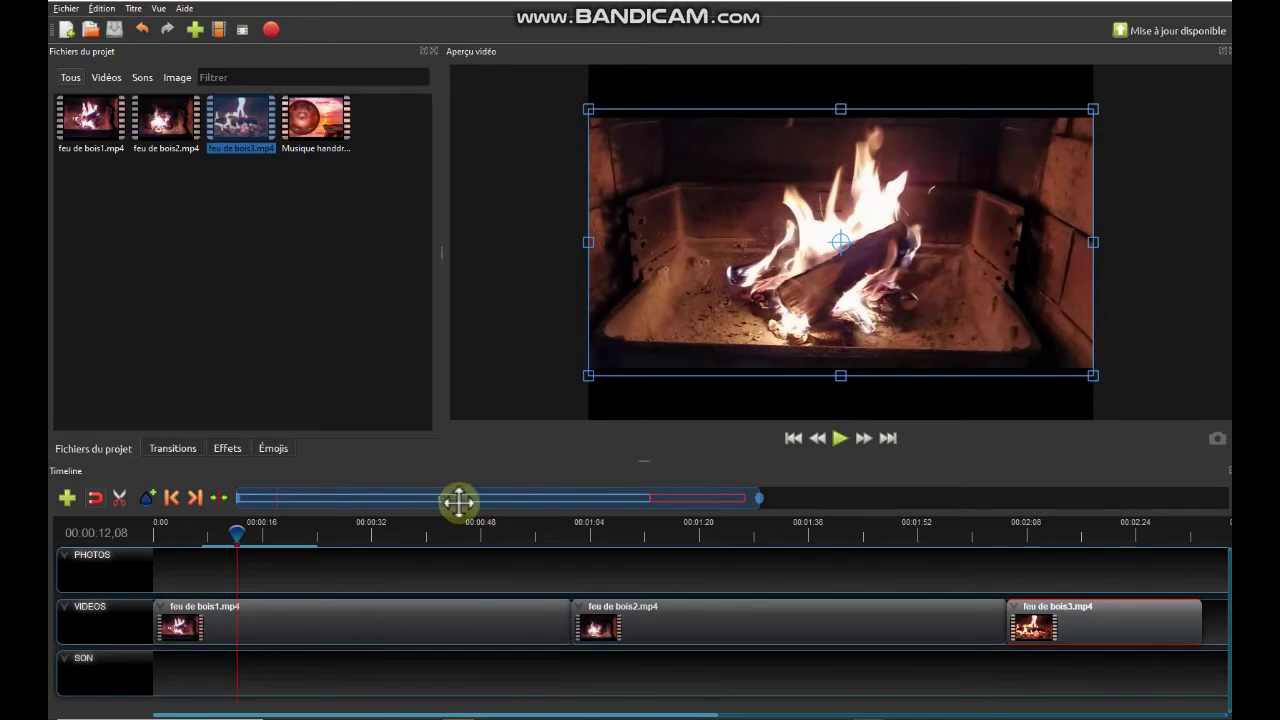
left_click_drag(757, 497, 358, 510)
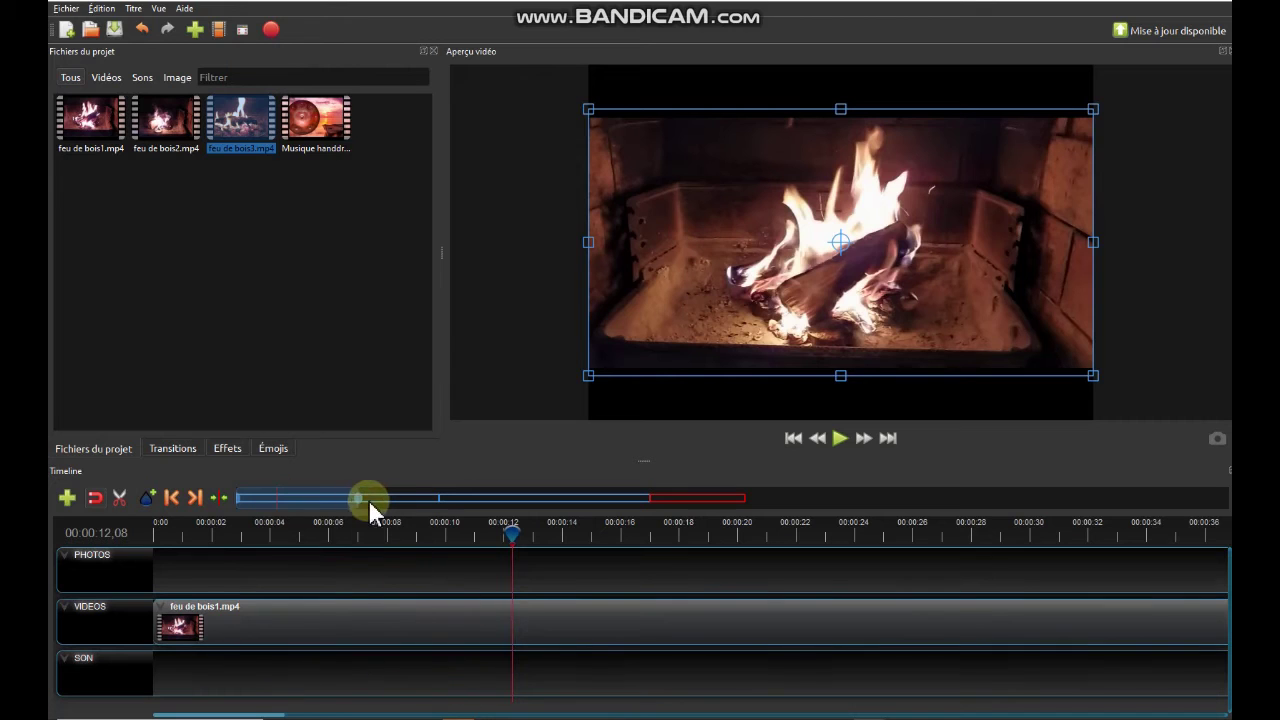
left_click_drag(325, 502, 308, 502)
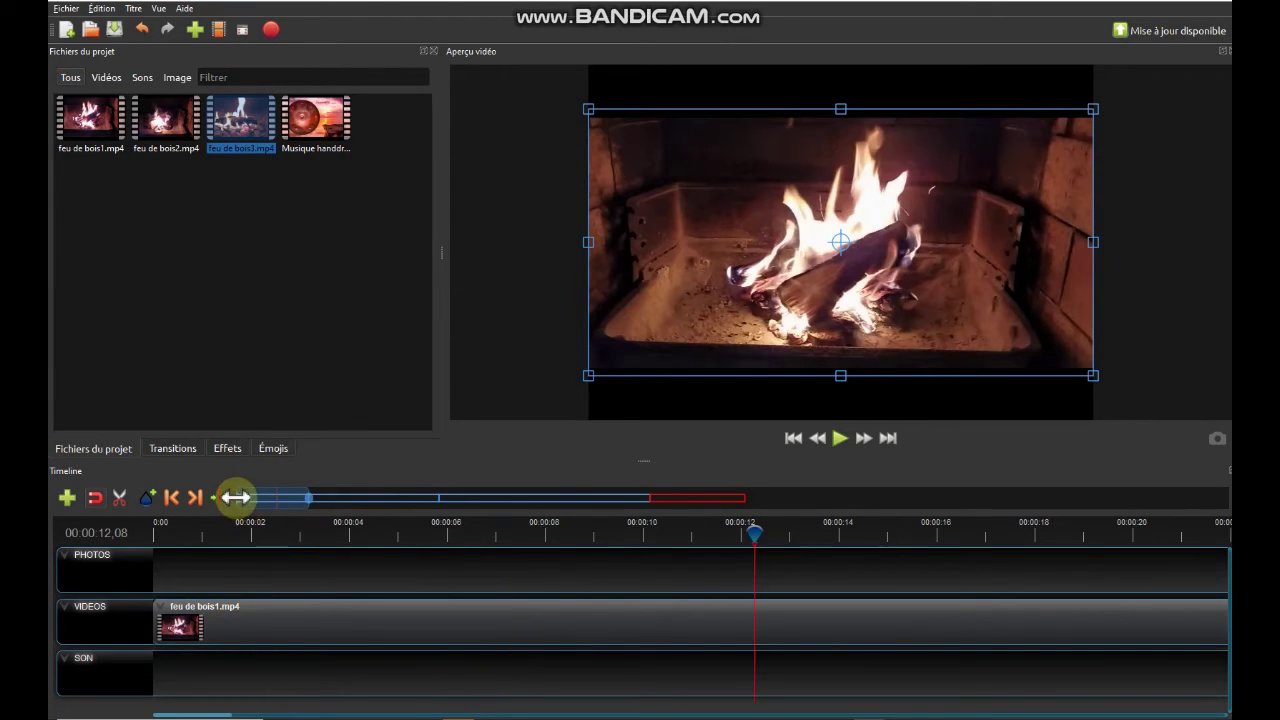
left_click_drag(263, 497, 304, 499)
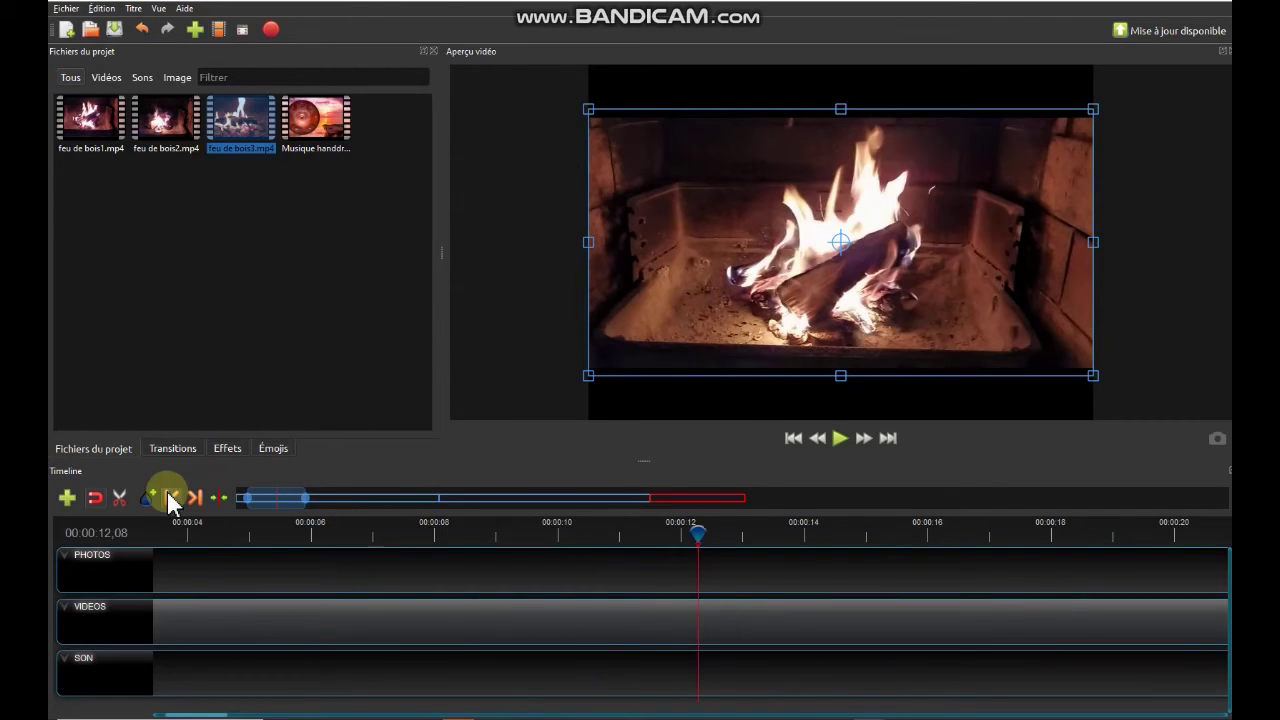
left_click(120, 499)
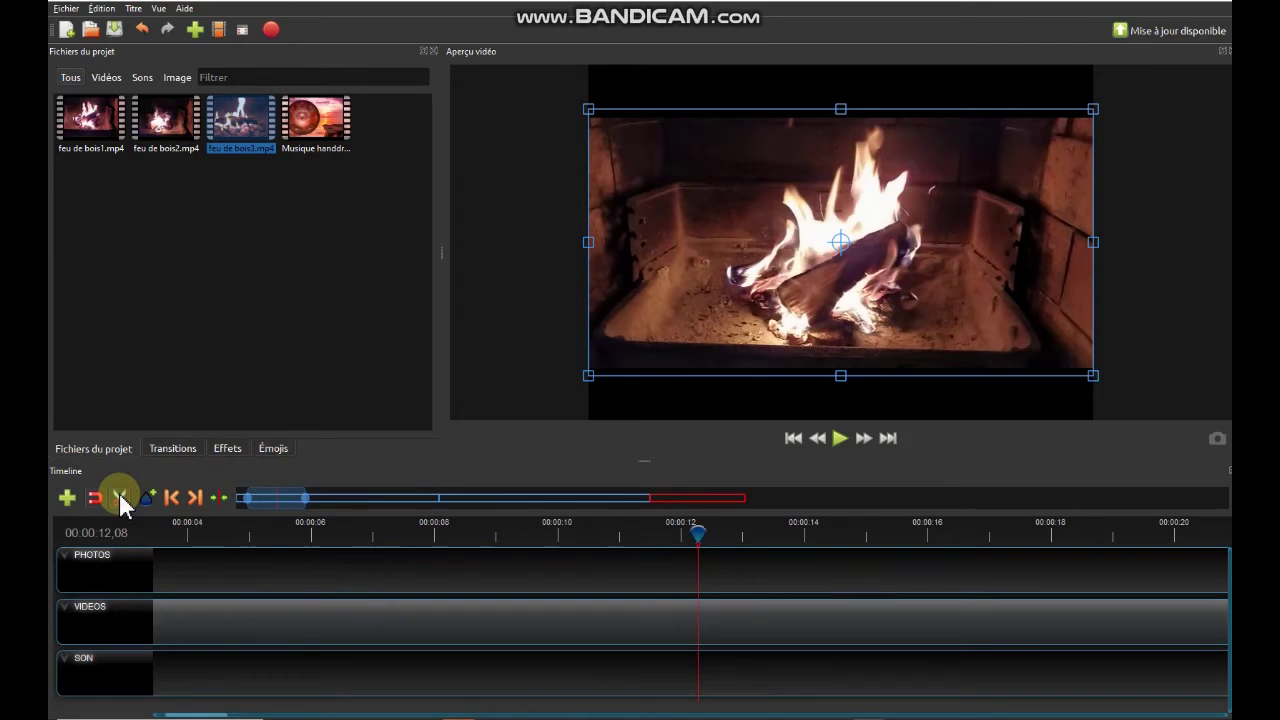
left_click(700, 602)
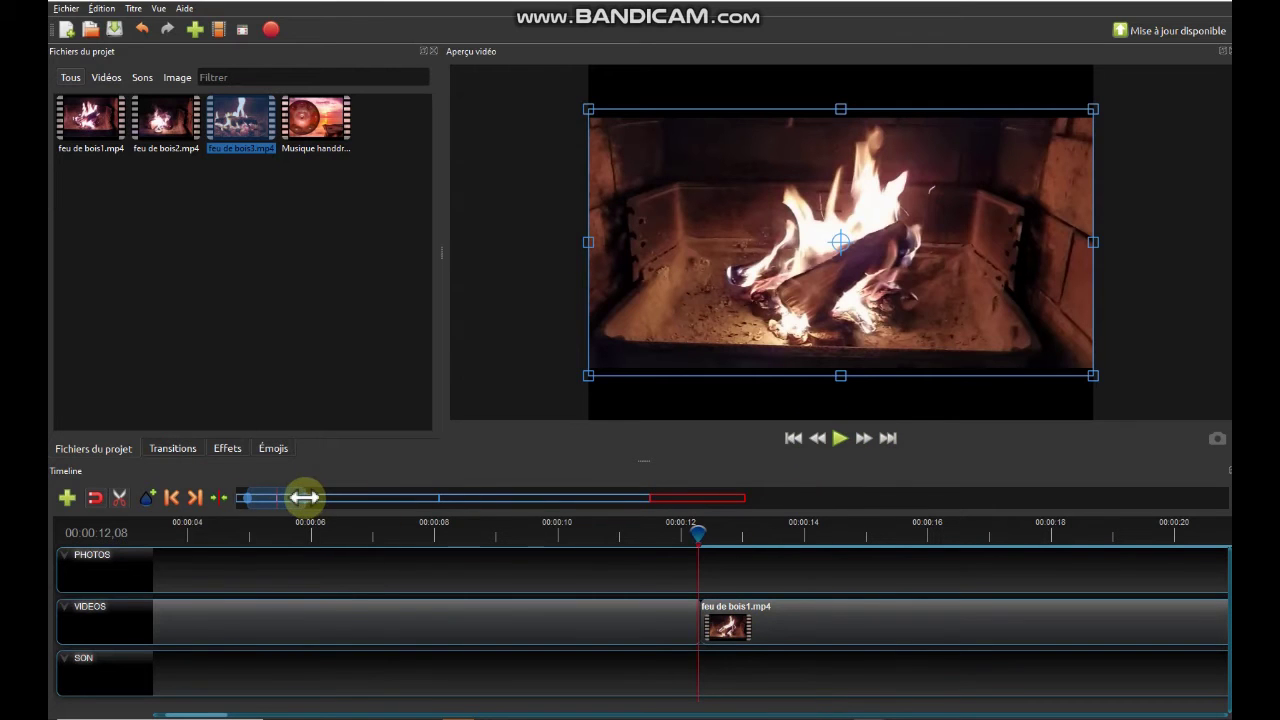
- Display all the clips on the VIDEOS track and briefly play the video around the cut in feu de bois1.mp4
left_click_drag(305, 497, 757, 505)
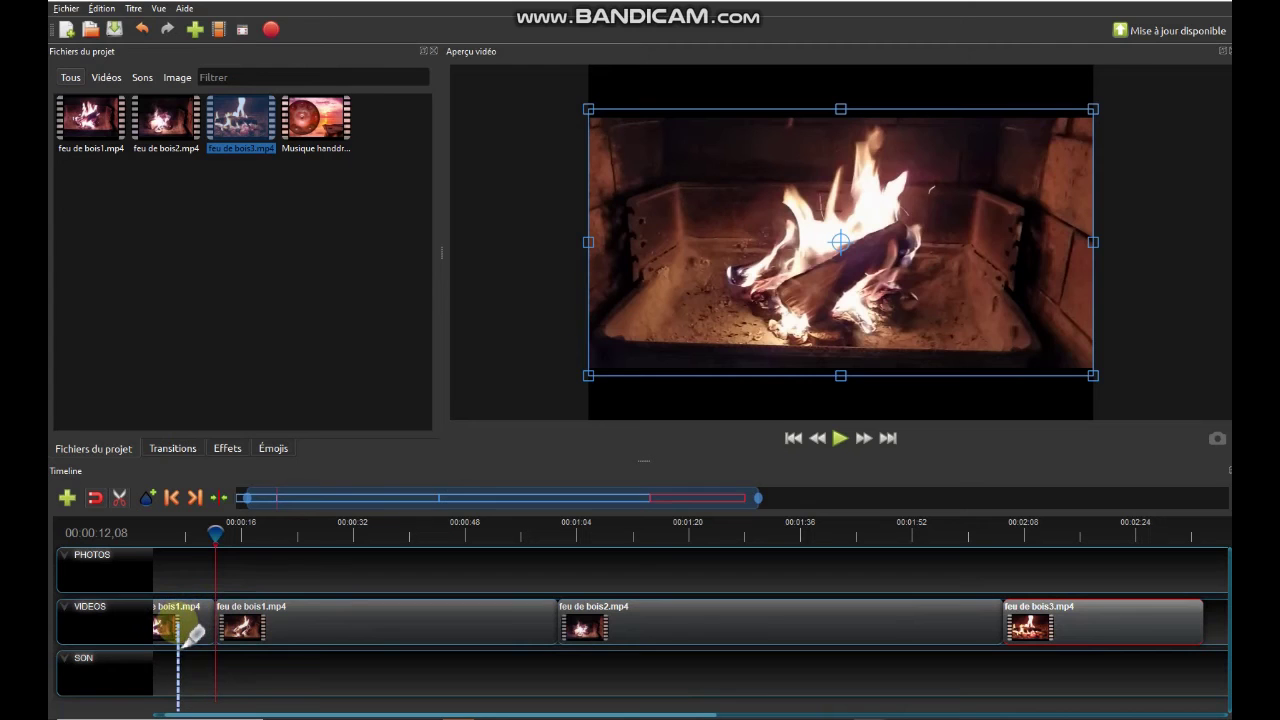
left_click_drag(244, 498, 232, 504)
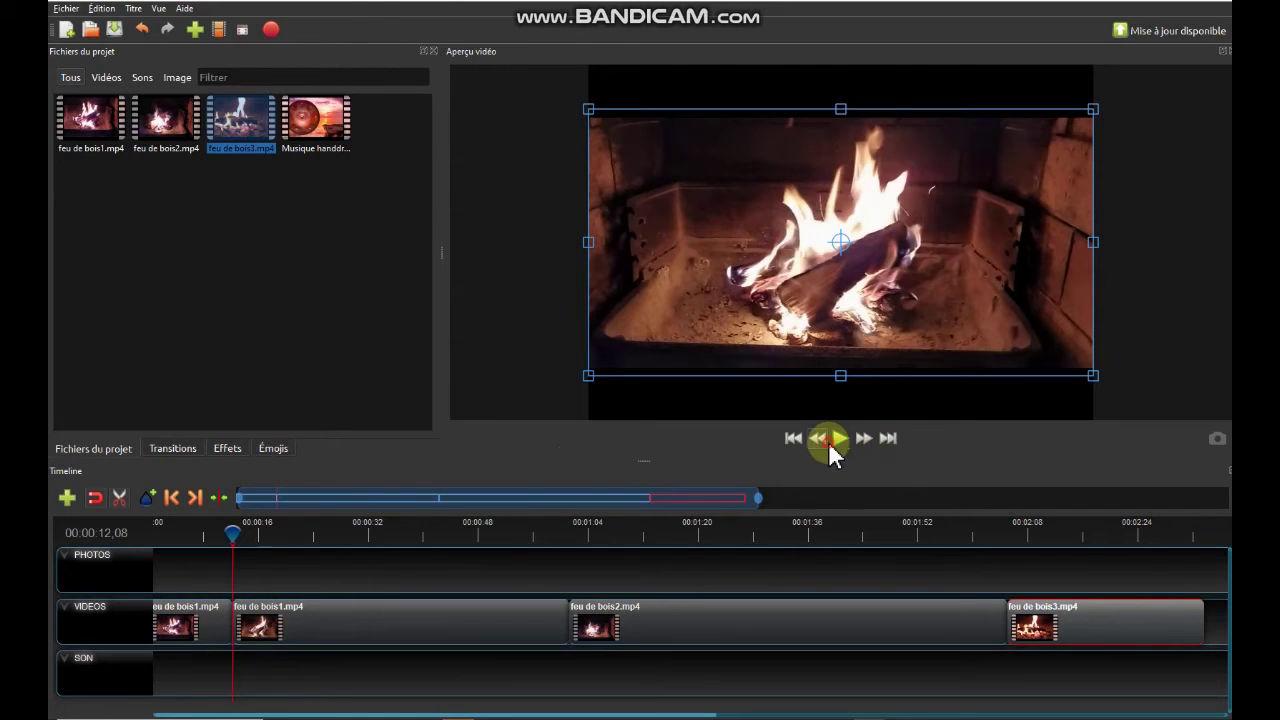
left_click(829, 443)
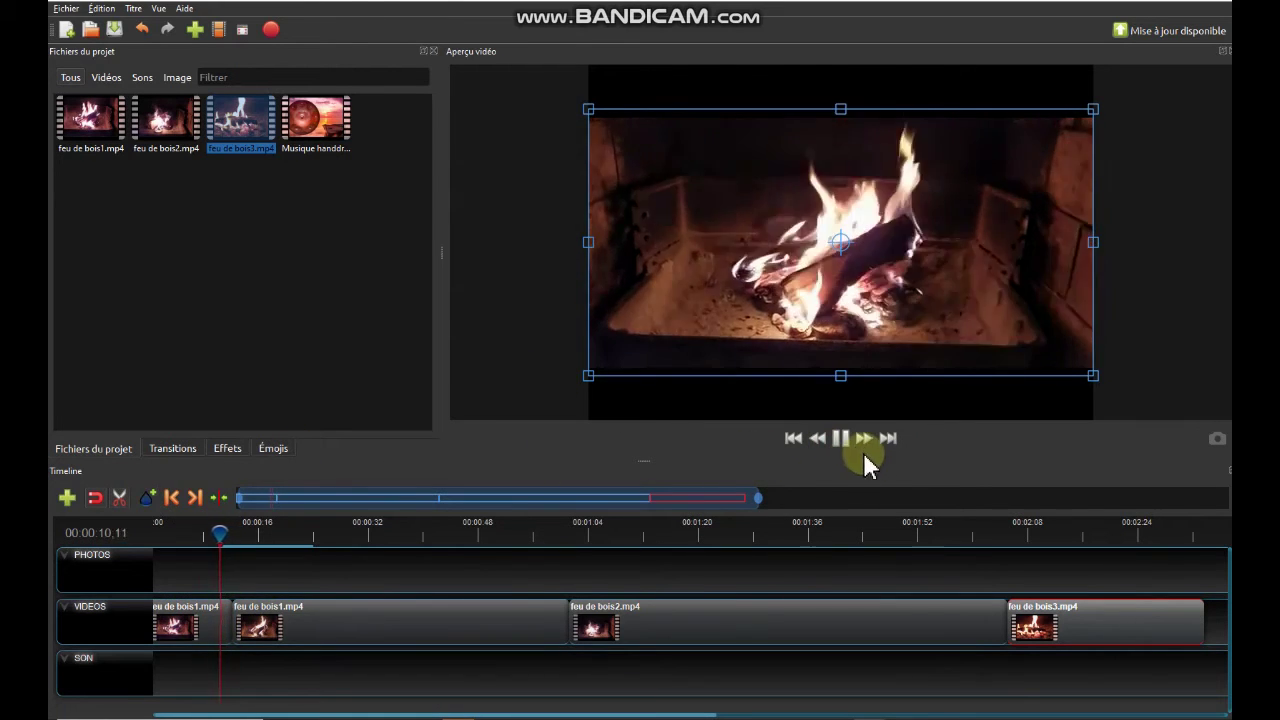
left_click(838, 442)
- Turn off the Razor tool to return to normal clip selection
left_click(118, 503)
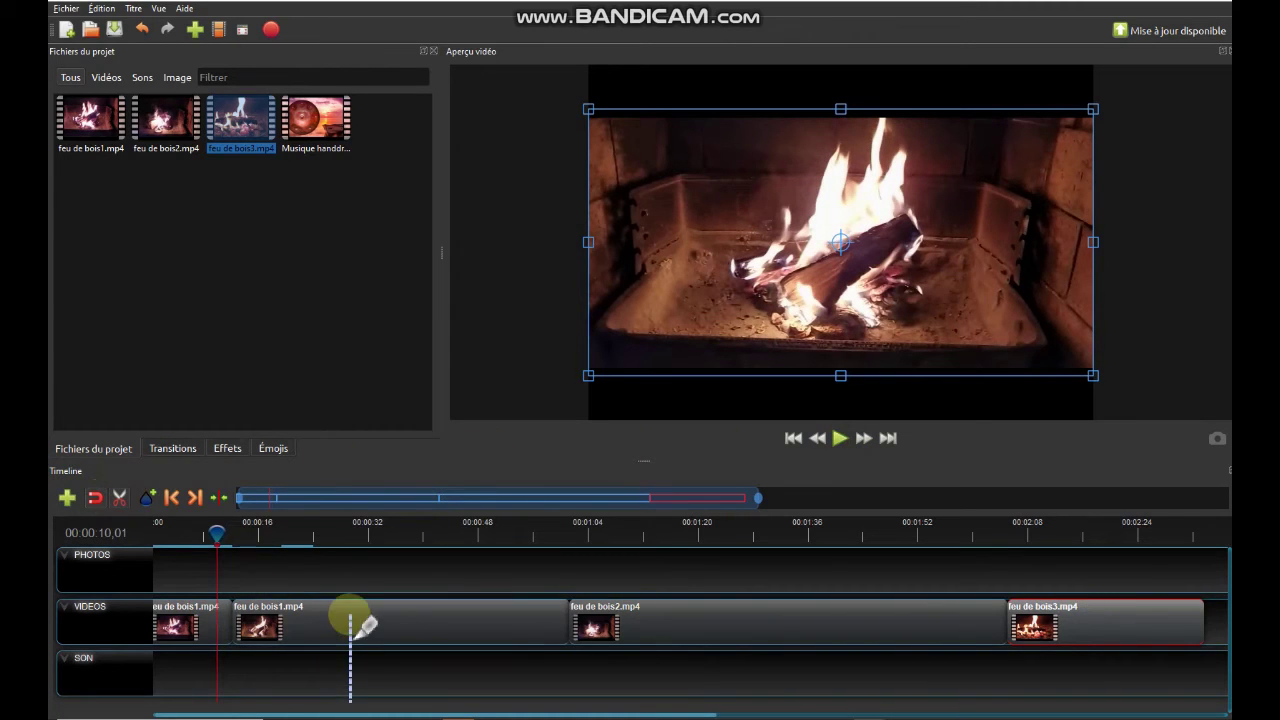
left_click(112, 500)
left_click(367, 607)
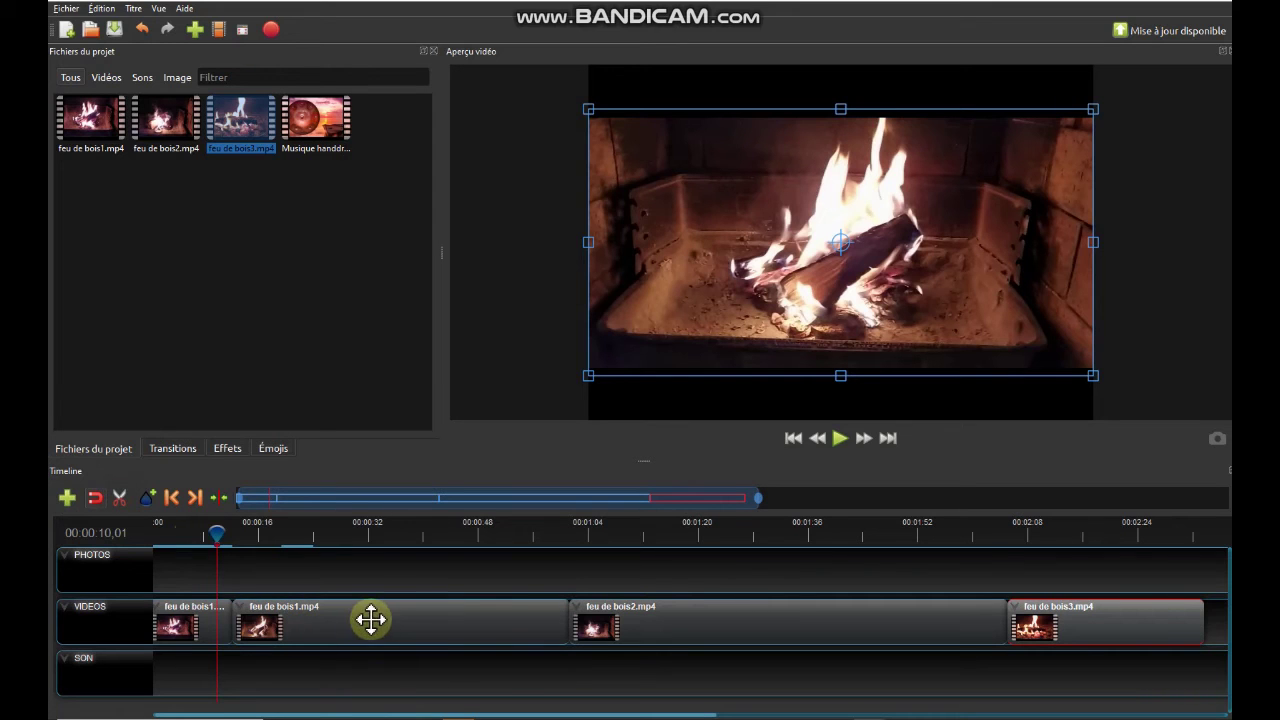
left_click(119, 497)
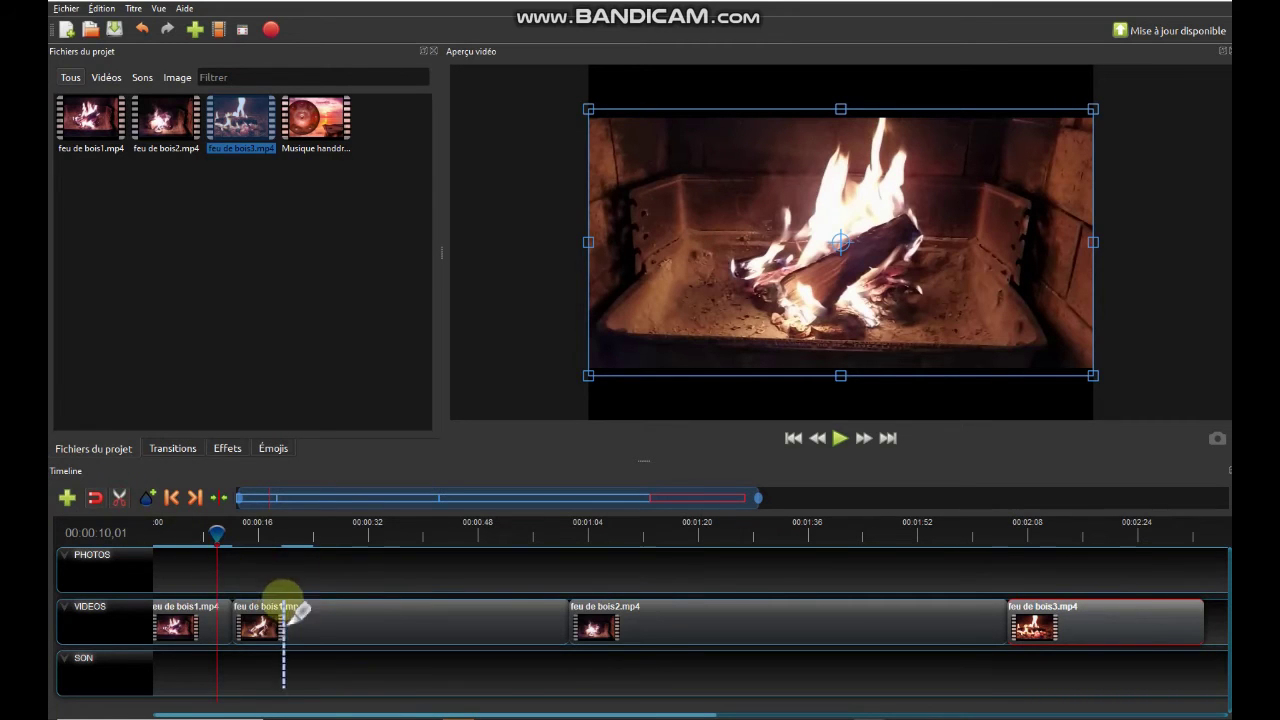
left_click(119, 497)
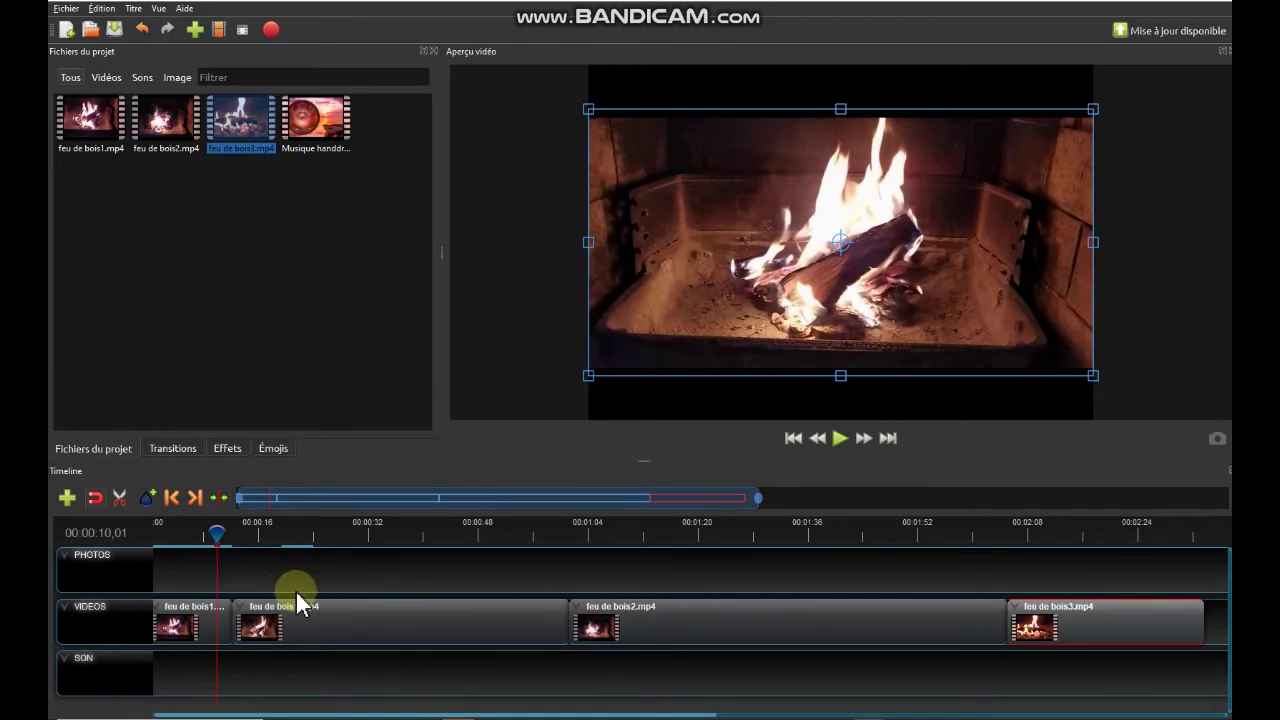
- Move the second part of feu de bois1.mp4 to the end of the VIDEOS track, directly after feu de bois3.mp4
left_click(348, 616)
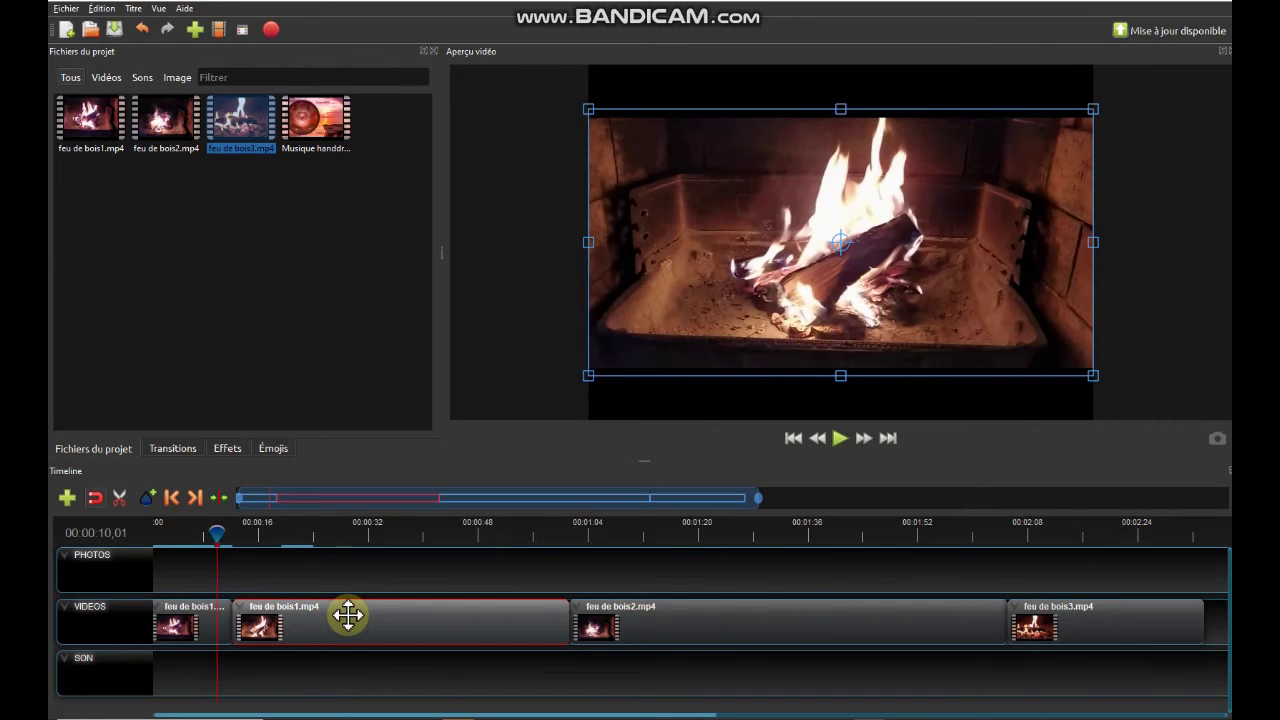
left_click_drag(348, 616, 460, 585)
left_click_drag(810, 547, 1061, 556)
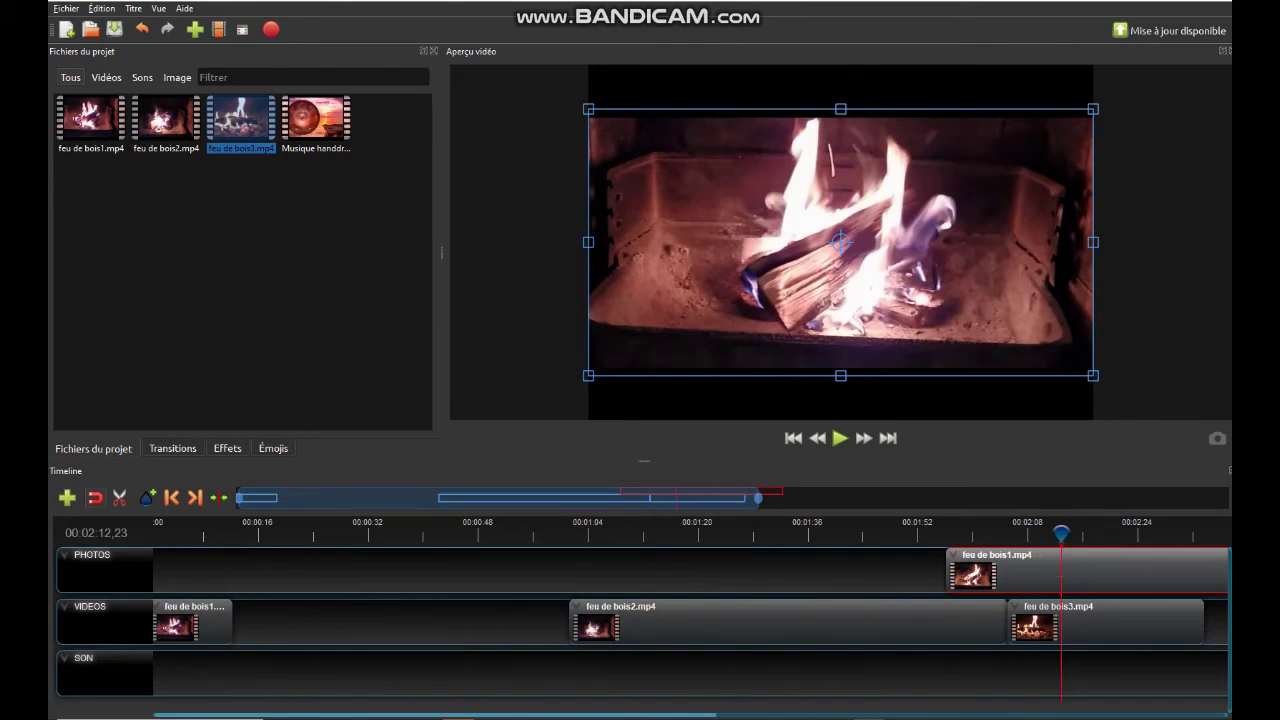
left_click_drag(679, 714, 800, 708)
left_click_drag(902, 572, 1163, 617)
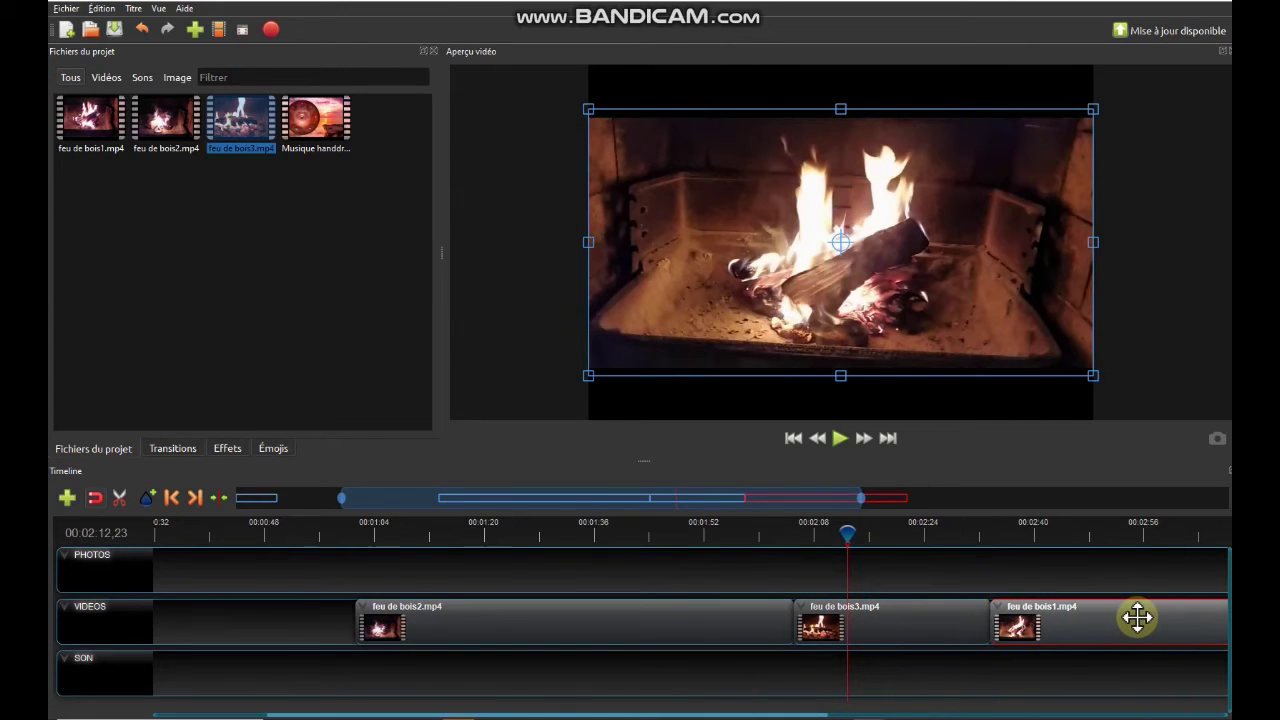
left_click_drag(537, 714, 425, 714)
left_click_drag(754, 498, 936, 498)
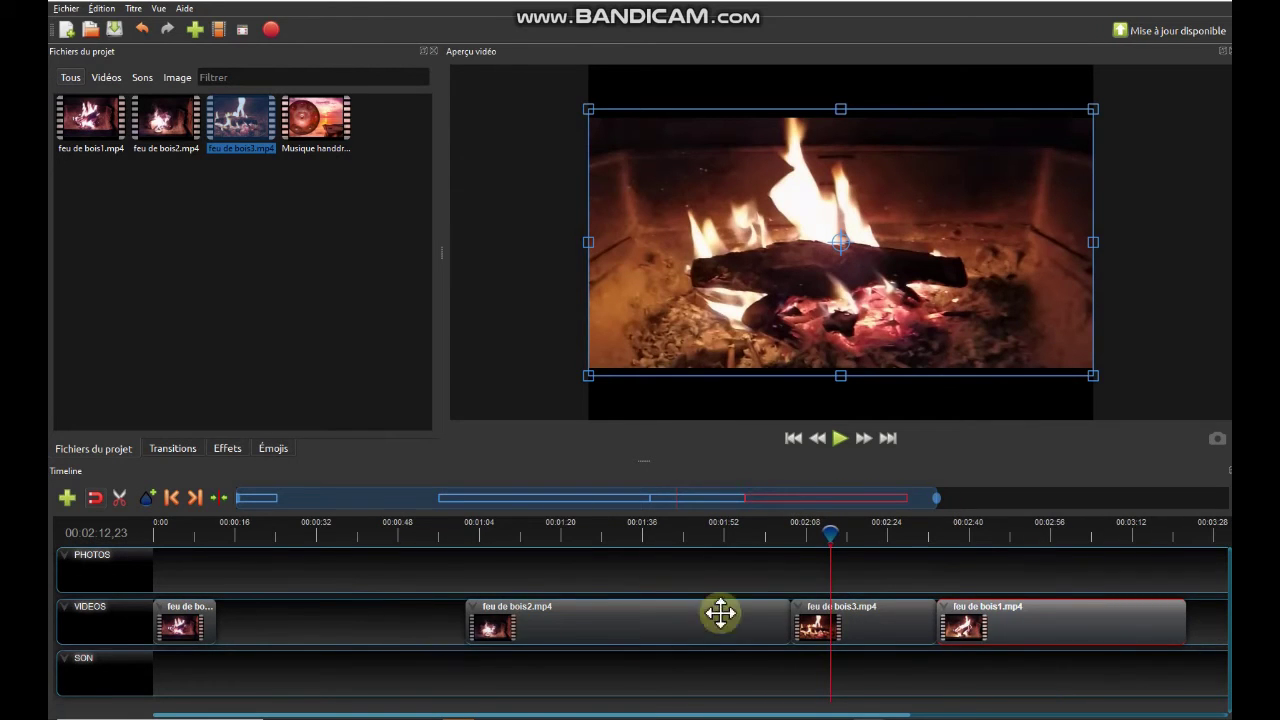
- Close the gap on the VIDEOS track by moving feu de bois2.mp4, feu de bois3.mp4 and the second feu de bois1.mp4 part earlier, end to end
left_click(646, 619)
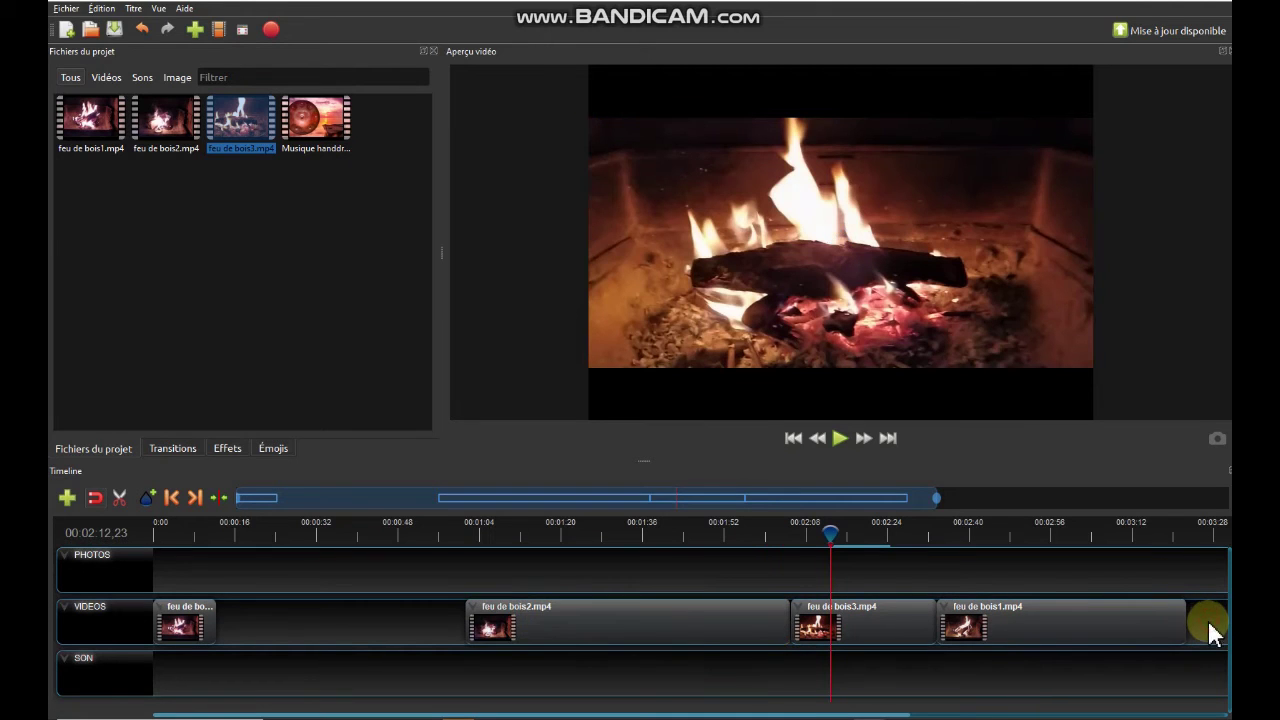
left_click_drag(674, 623, 422, 635)
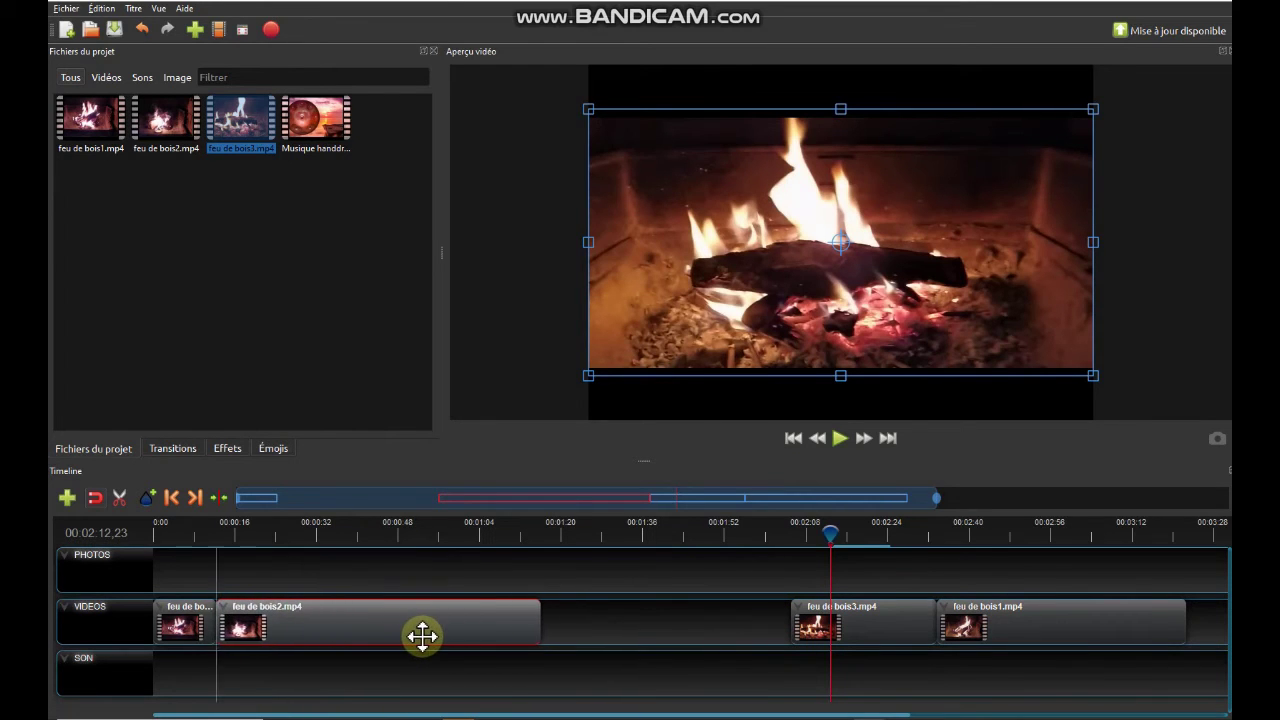
left_click_drag(866, 617, 620, 614)
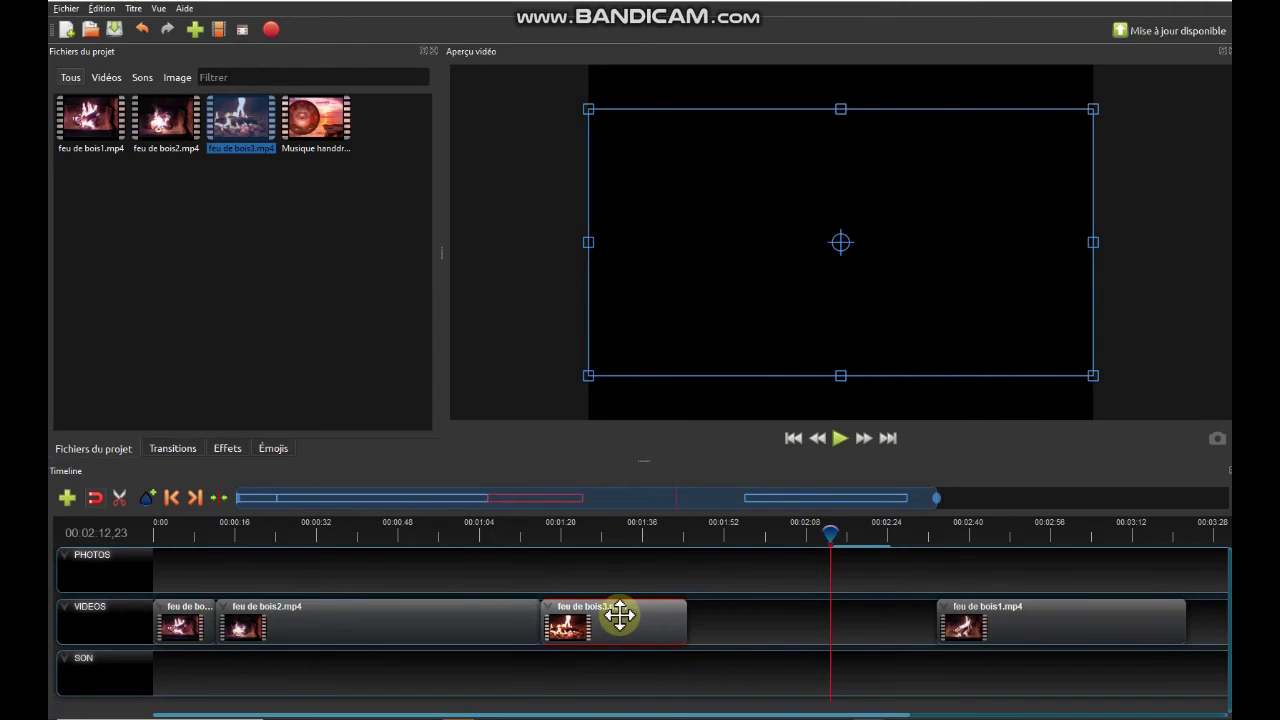
left_click_drag(1018, 618, 790, 628)
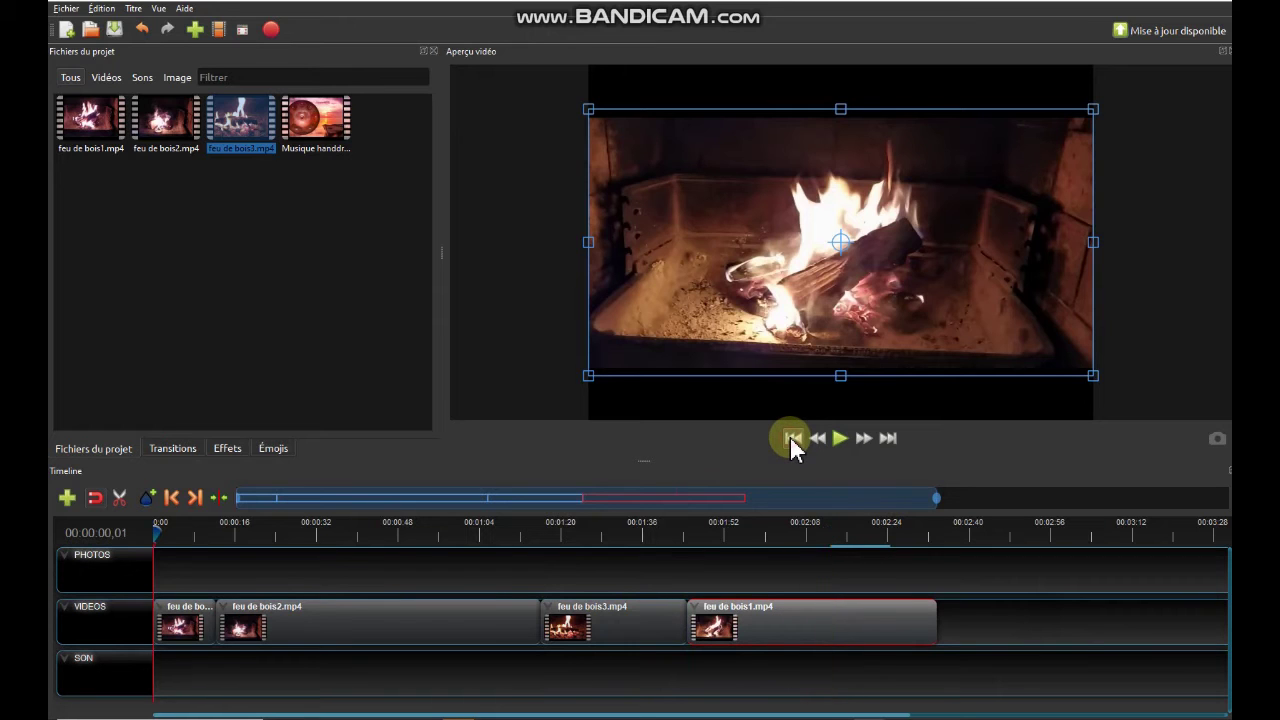
- Play the sequence from the start and check the junction between the first clip and feu de bois2.mp4
left_click(791, 440)
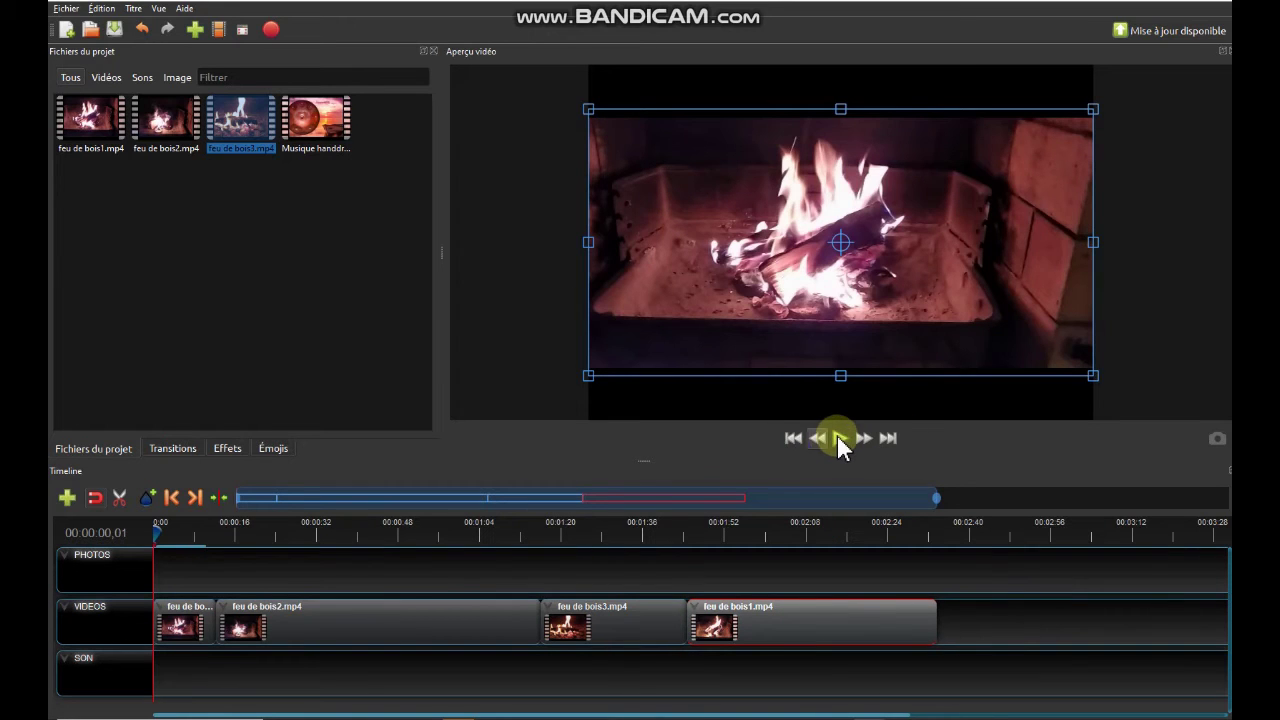
left_click(840, 440)
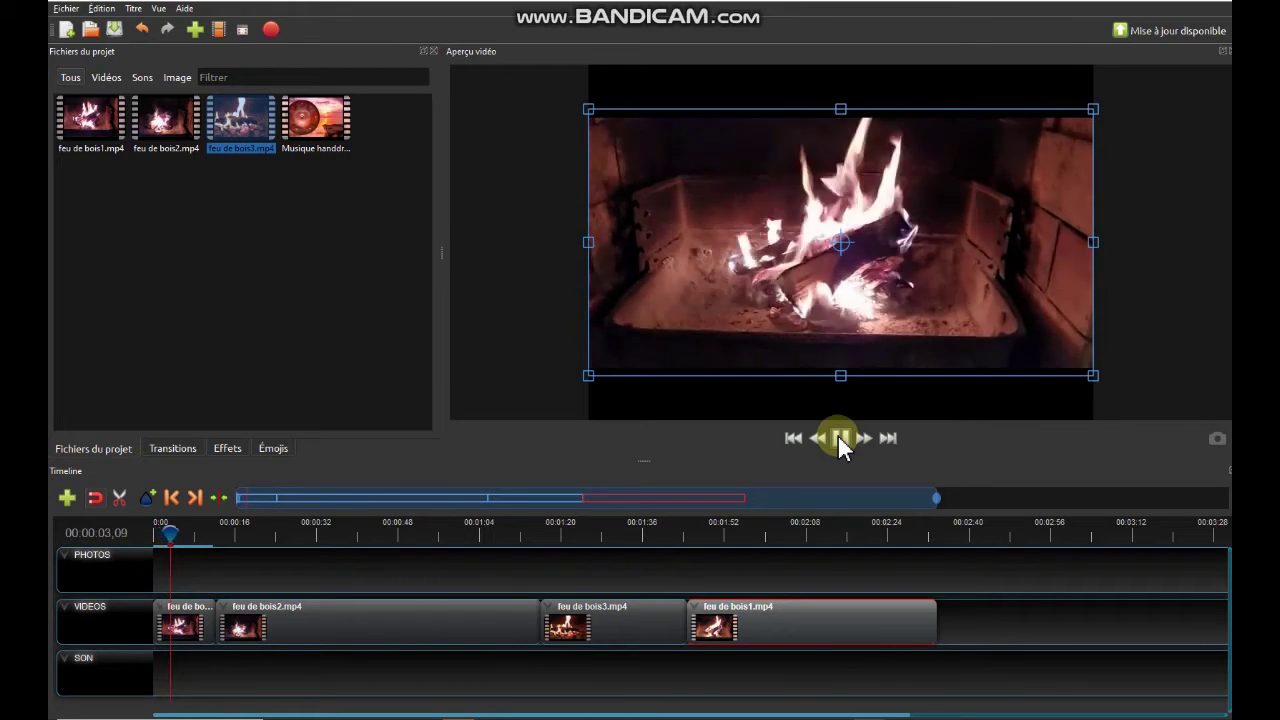
left_click(840, 440)
left_click_drag(834, 245, 762, 242)
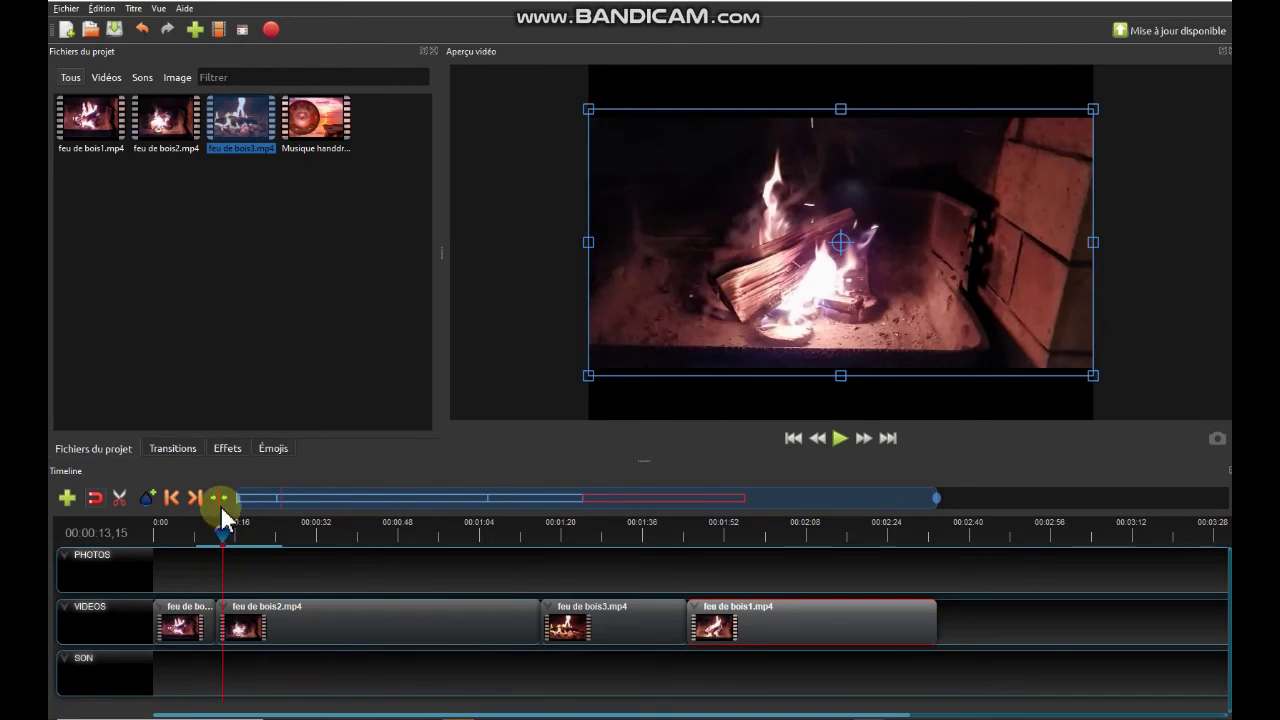
mouse_move(215, 534)
left_mouse_down()
mouse_move(186, 531)
mouse_move(205, 533)
left_mouse_up()
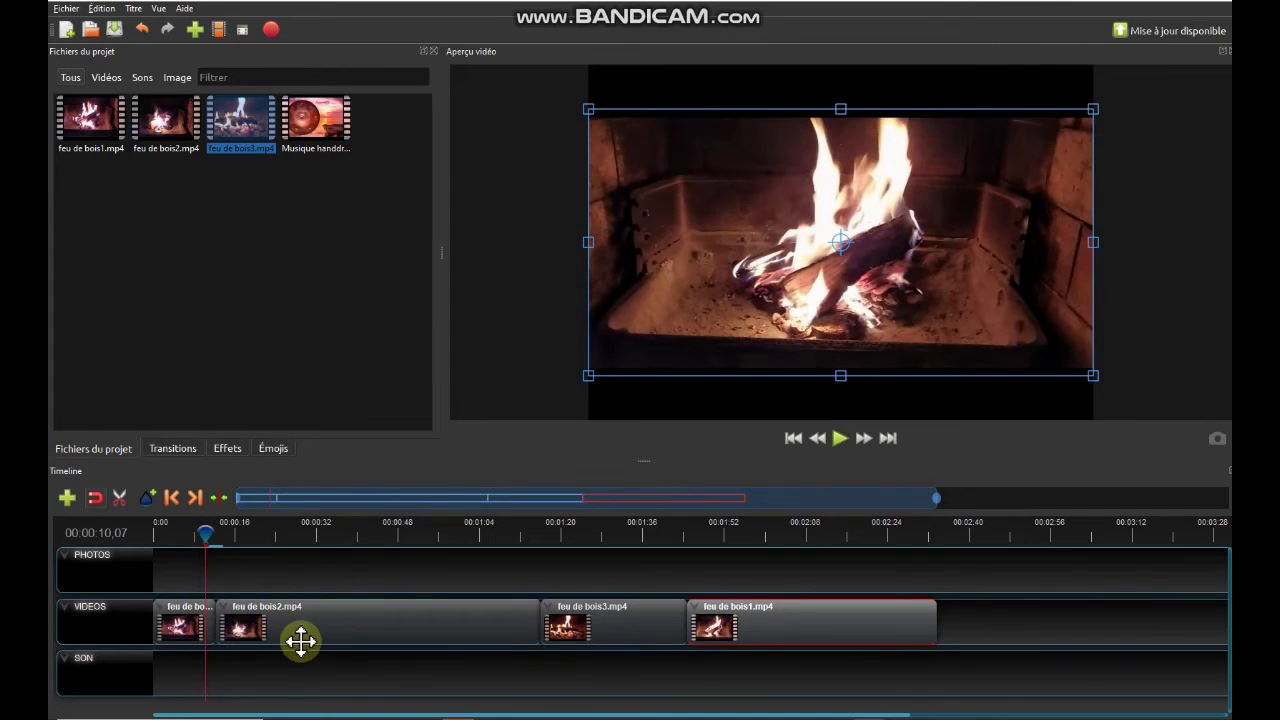
- Overlap feu de bois2.mp4 slightly onto the end of the first clip to create a transition, and preview it
left_click_drag(326, 620, 312, 619)
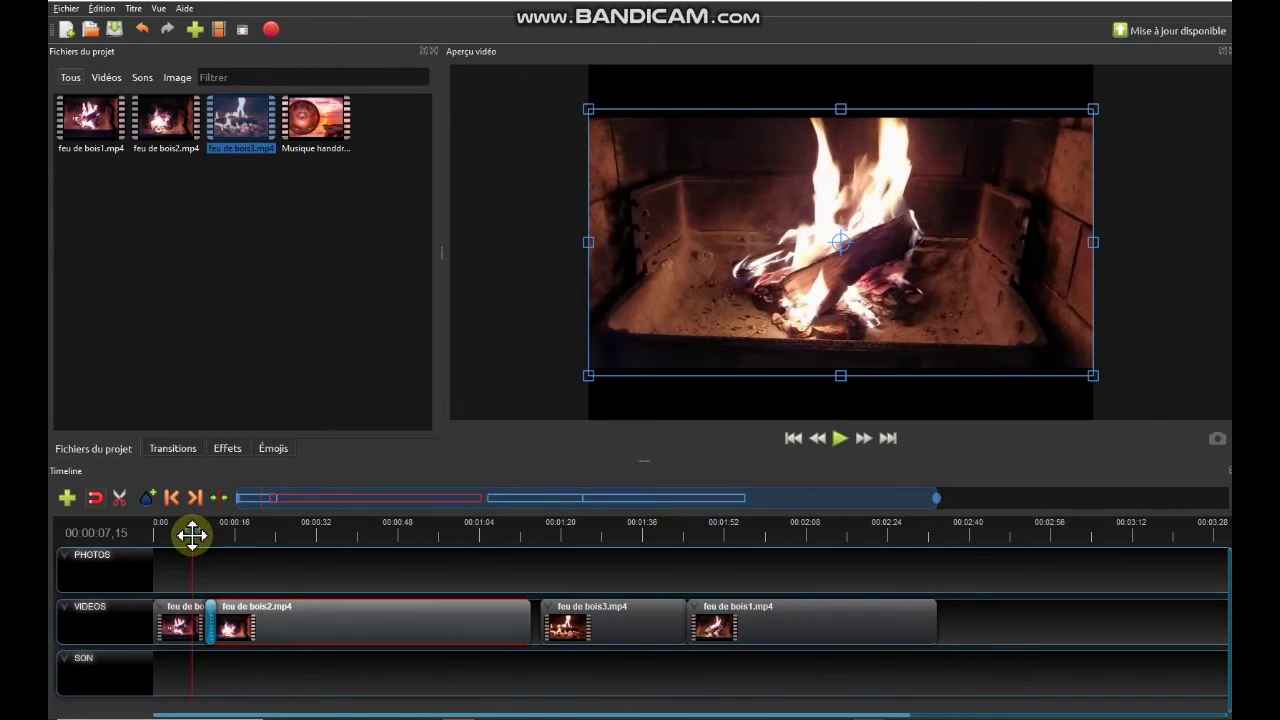
left_click(839, 438)
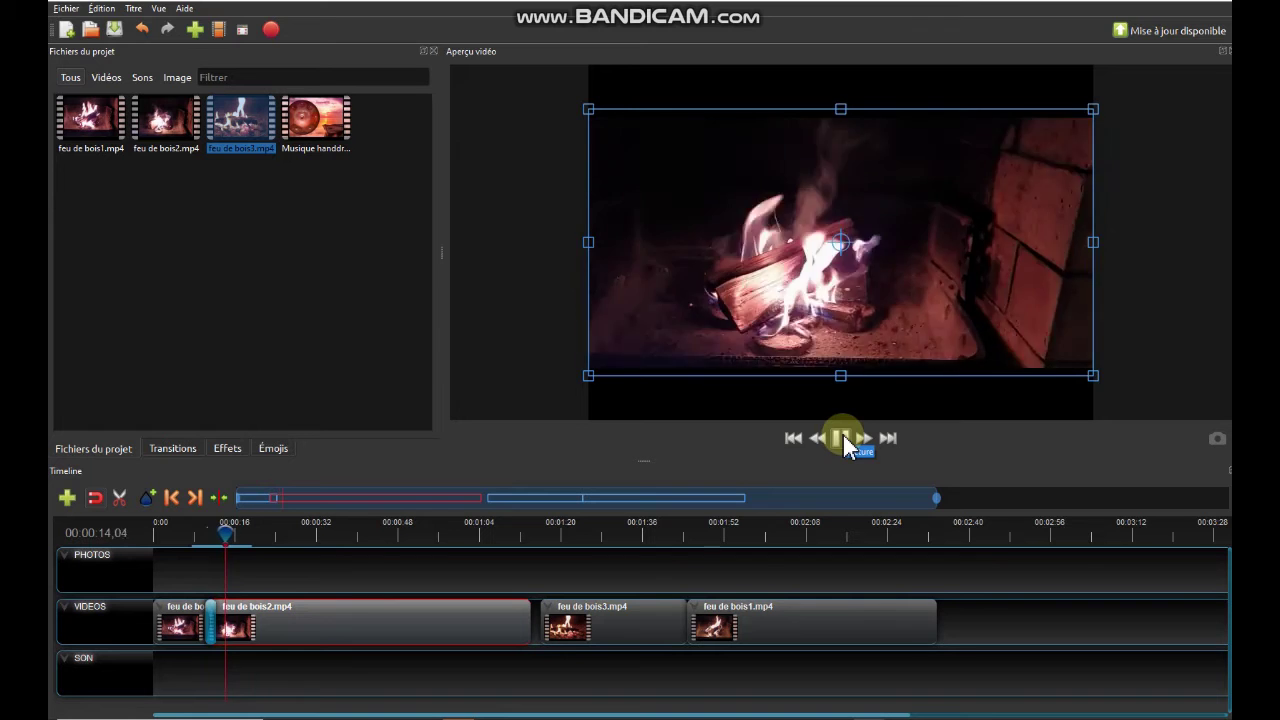
left_click_drag(228, 540, 508, 534)
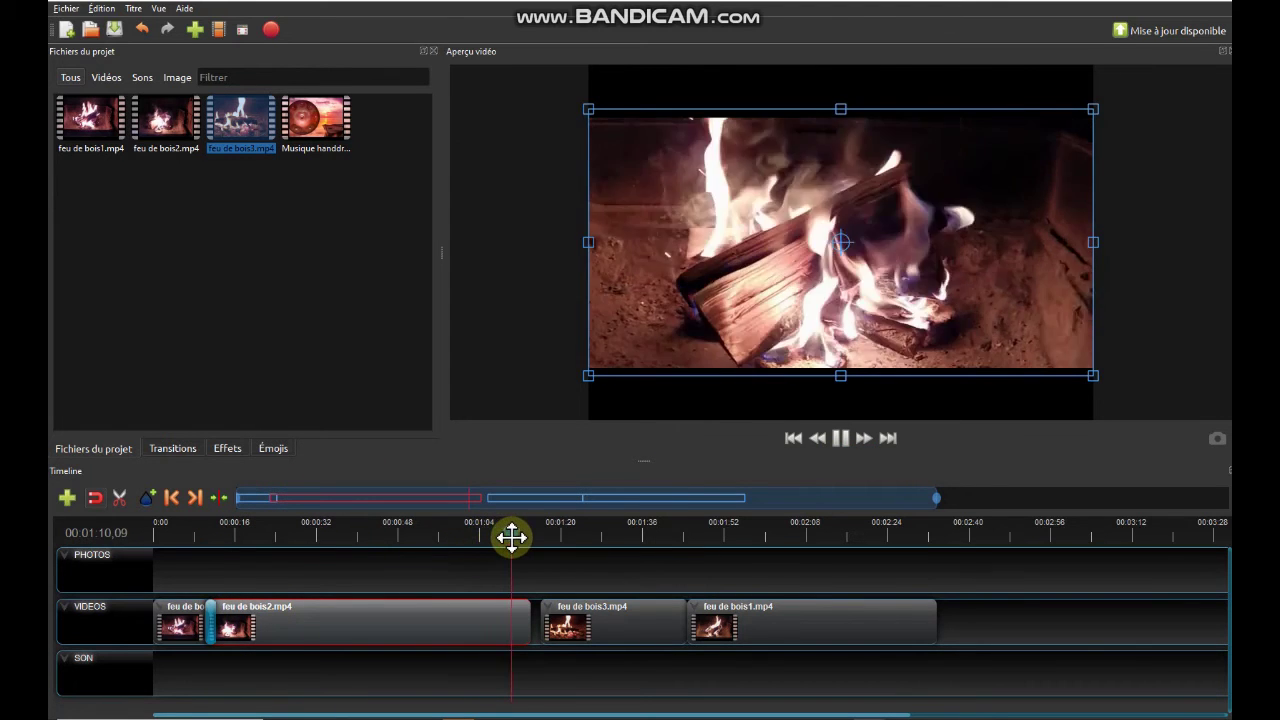
- Overlap feu de bois3.mp4 slightly onto the end of feu de bois2.mp4 to create a transition, and preview it
left_click(842, 439)
left_click_drag(610, 619, 595, 616)
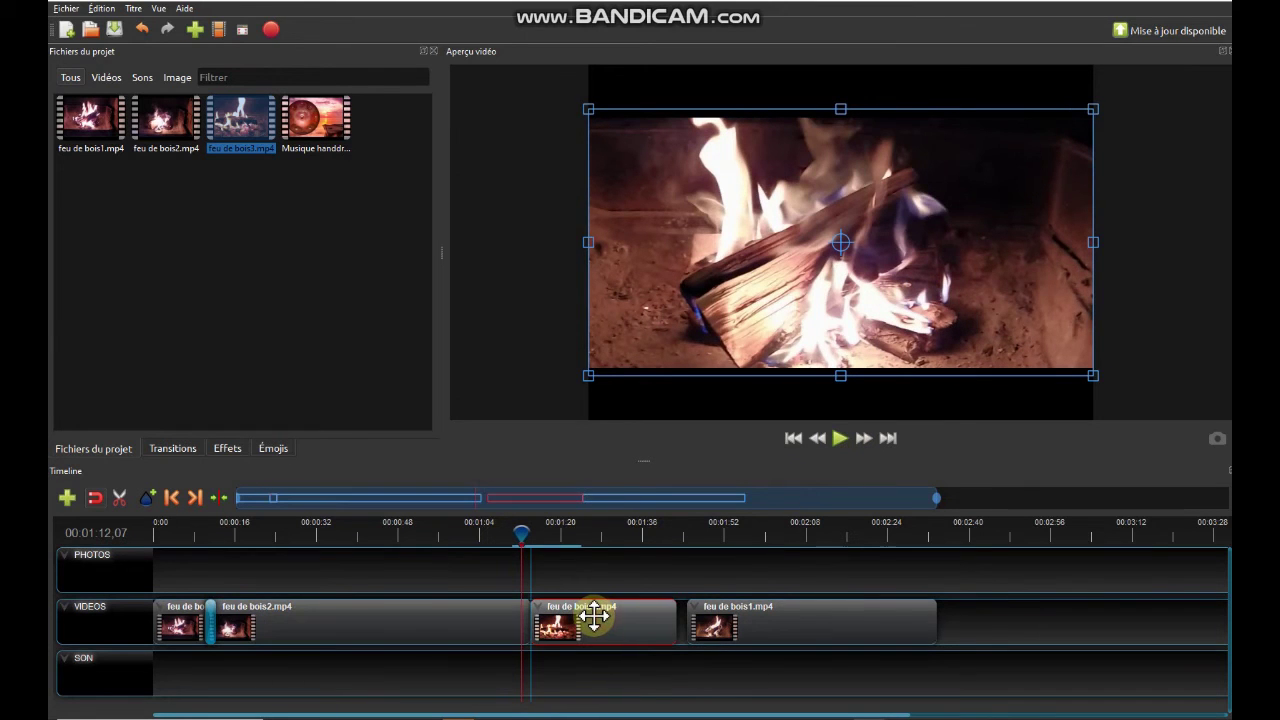
left_click_drag(523, 534, 516, 534)
left_click_drag(604, 611, 591, 607)
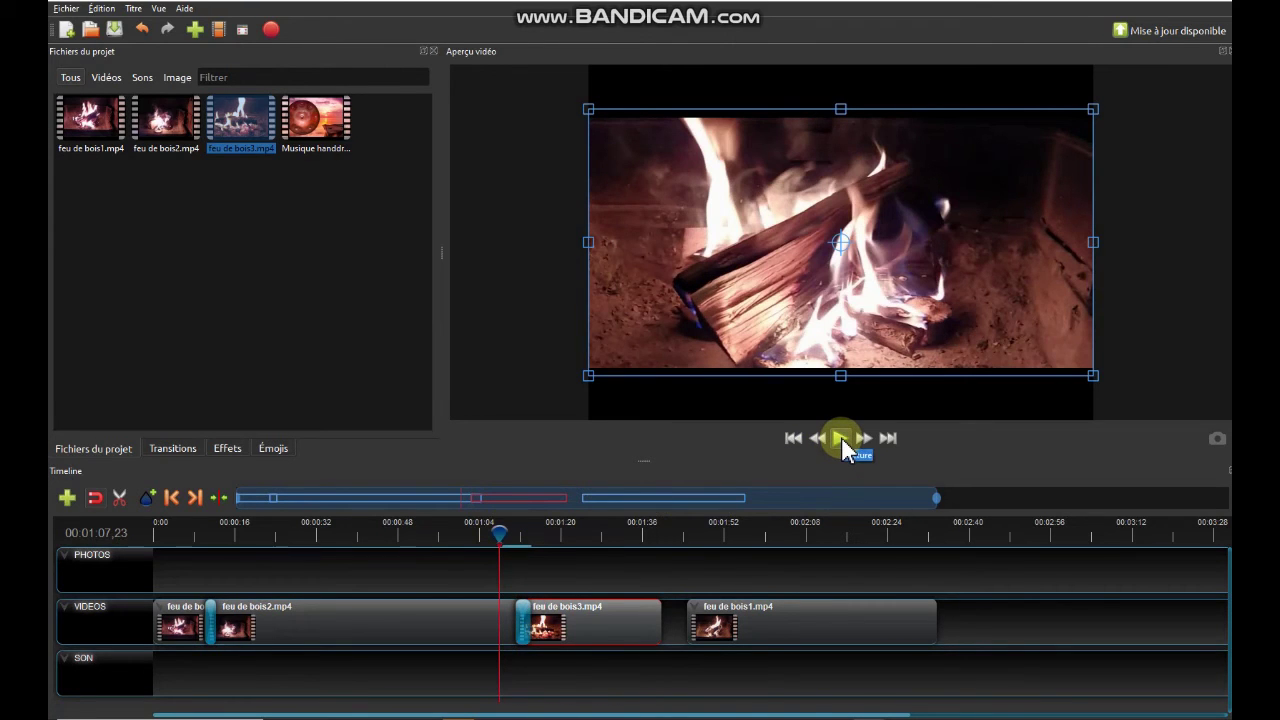
left_click(841, 438)
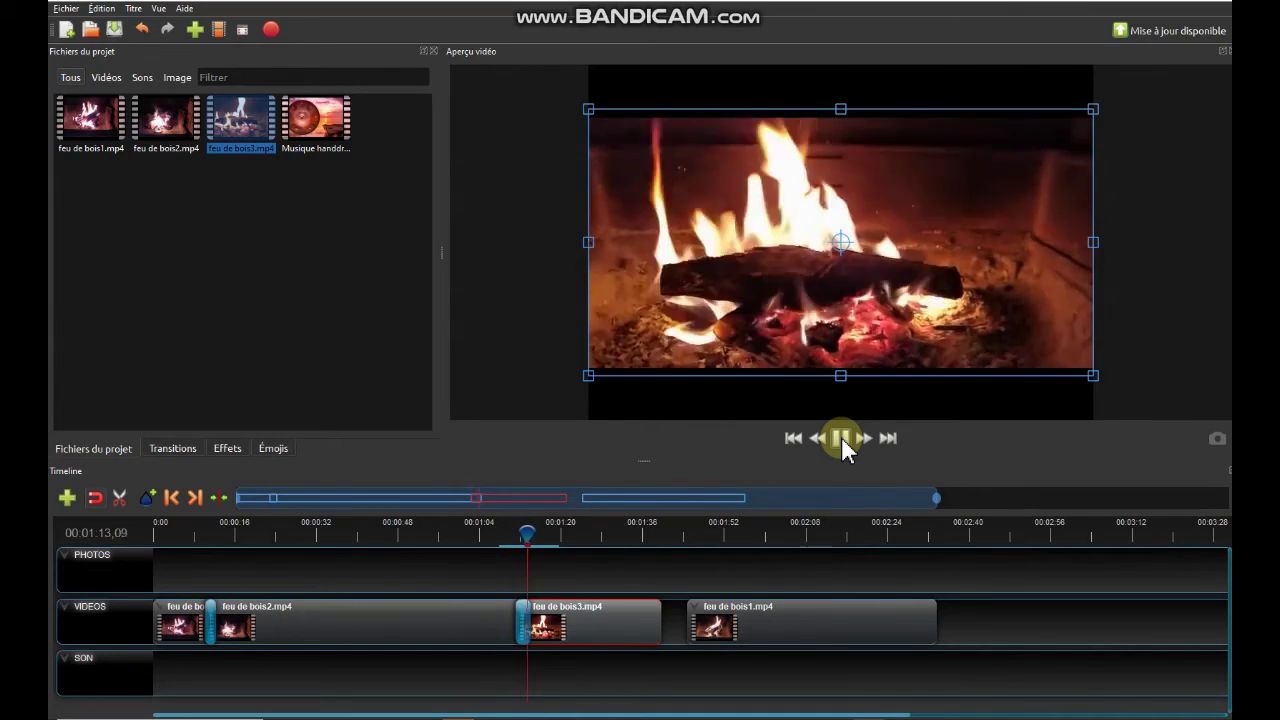
left_click(841, 438)
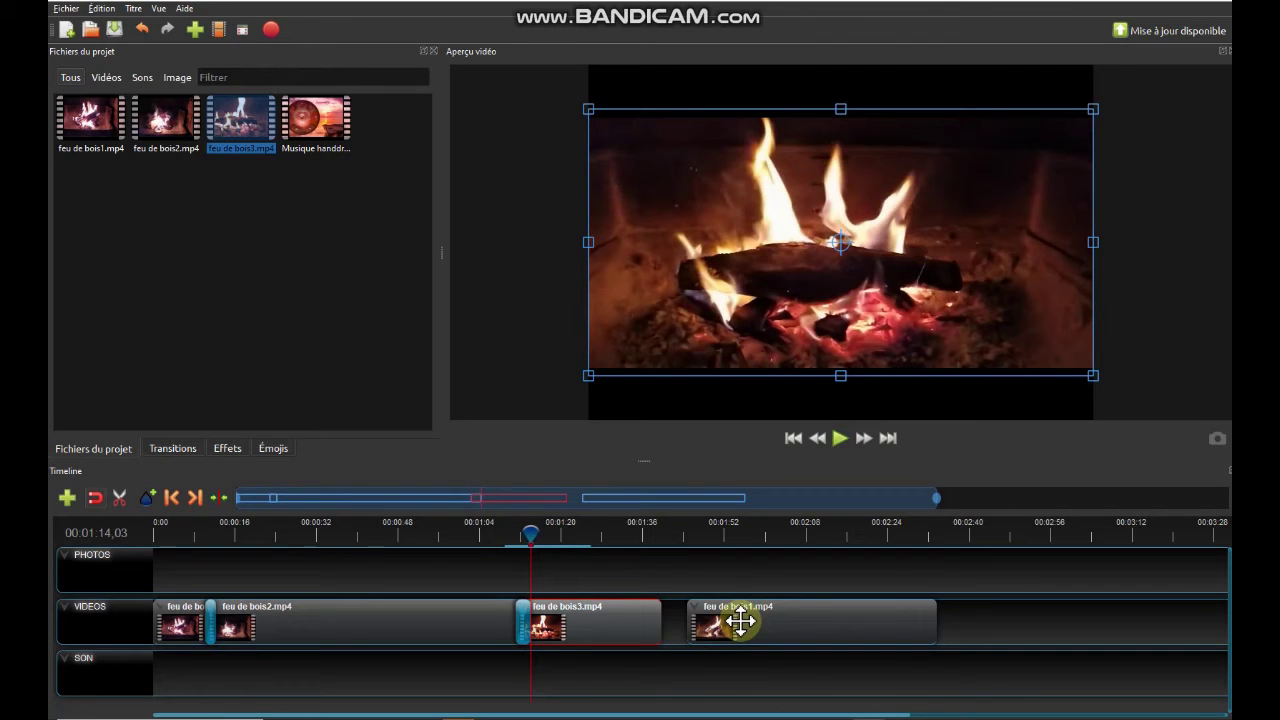
- Overlap the last feu de bois1.mp4 clip slightly onto the end of feu de bois3.mp4 to create a transition, and preview it
left_click_drag(531, 534, 646, 541)
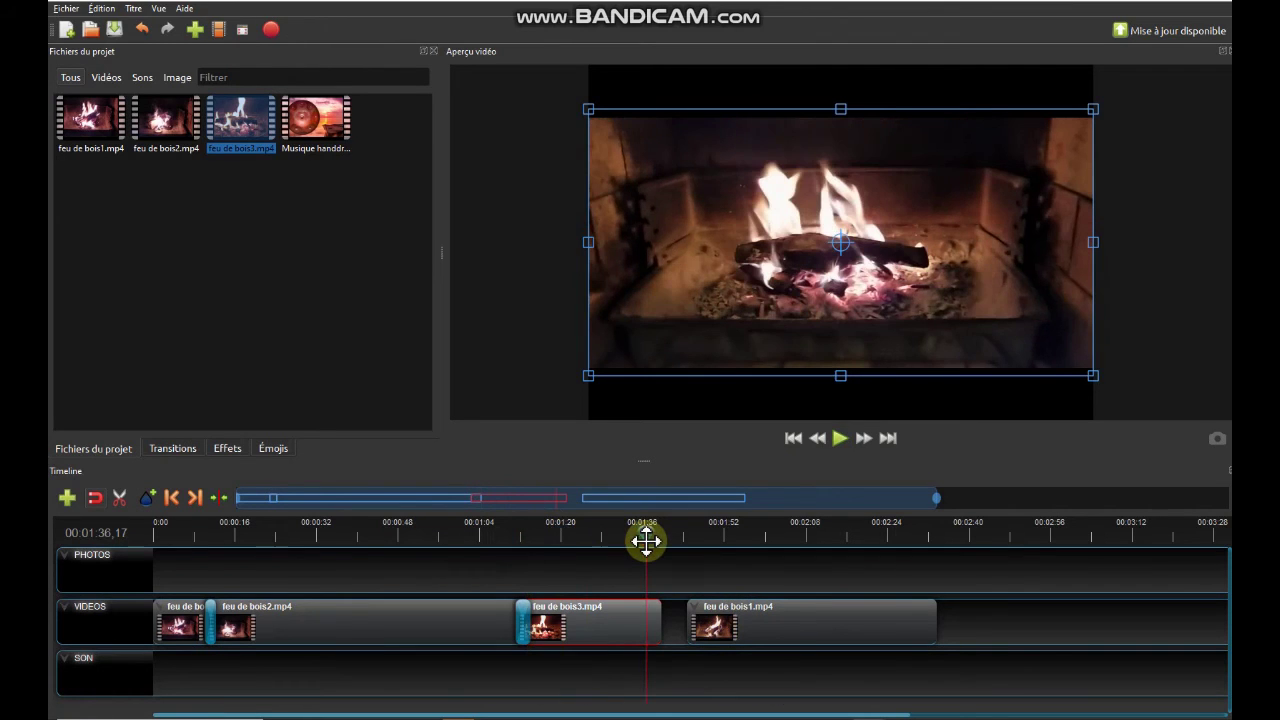
mouse_move(746, 611)
left_mouse_down()
mouse_move(757, 611)
mouse_move(731, 612)
left_mouse_up()
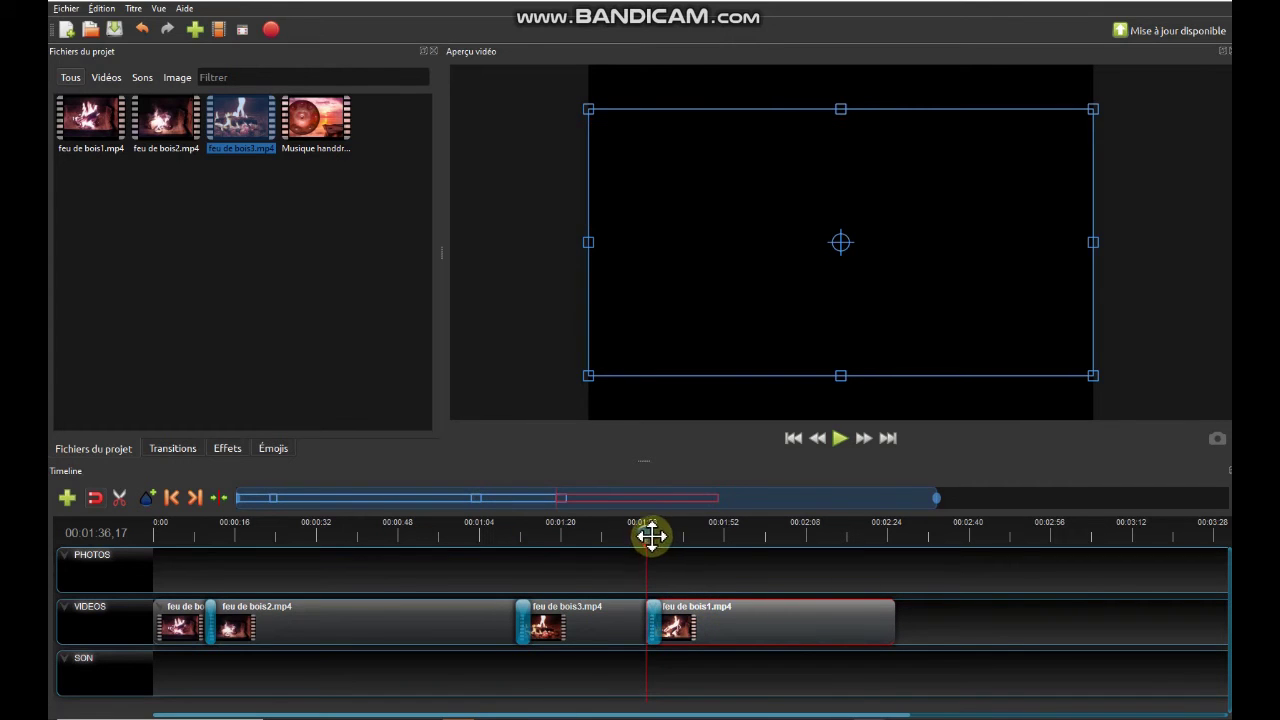
left_click(634, 531)
left_click(841, 440)
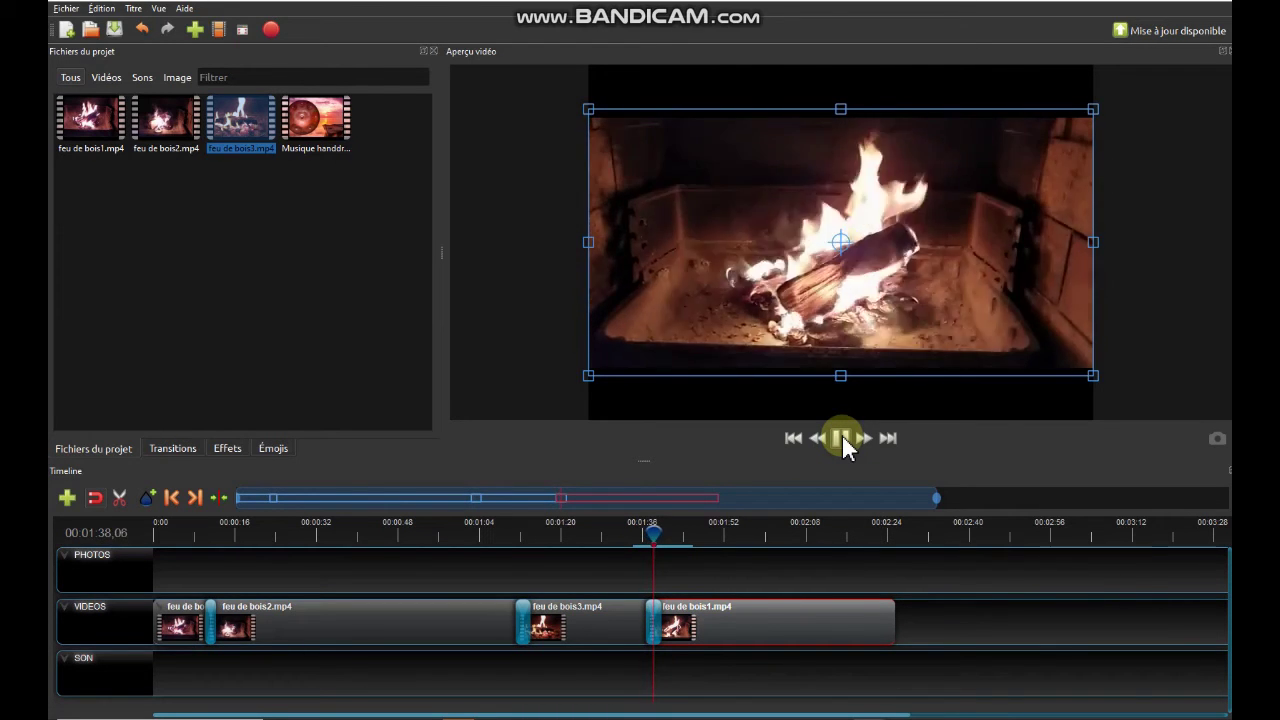
left_click(843, 445)
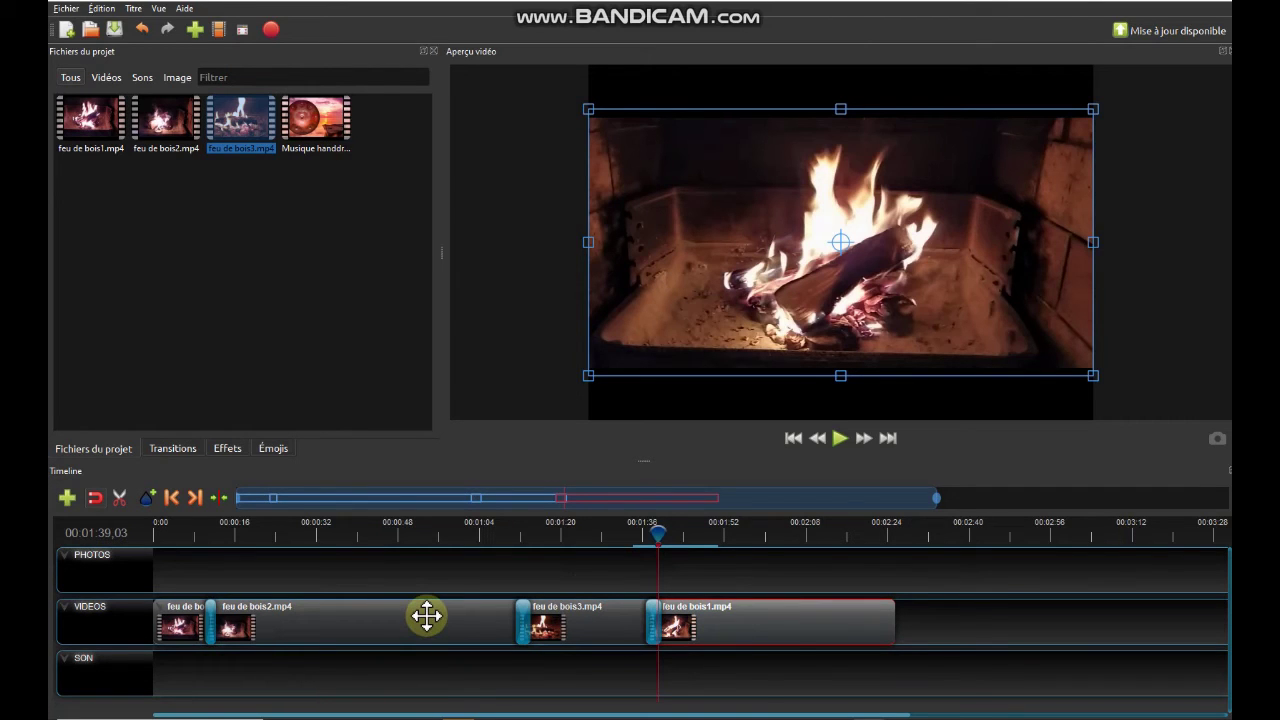
- Return to the start of the timeline and separate the first feu de bois1.mp4 clip's audio as a single clip with all channels
key("Home")
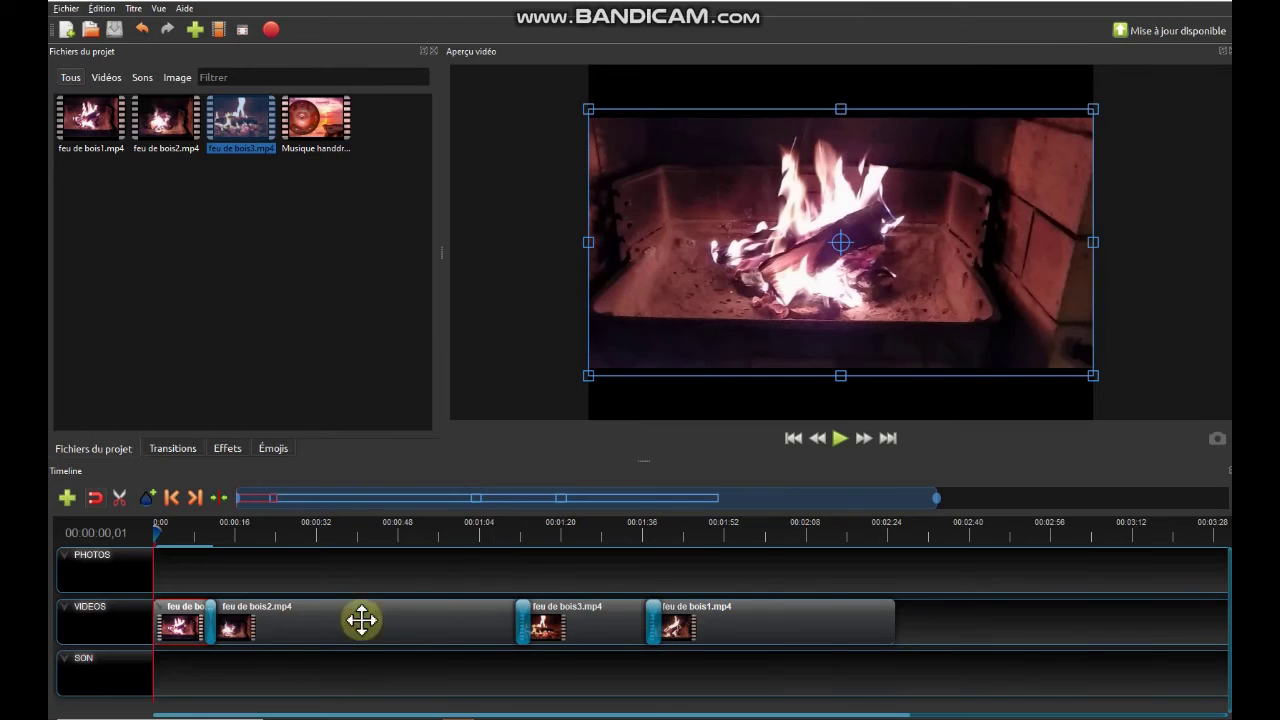
right_click(180, 633)
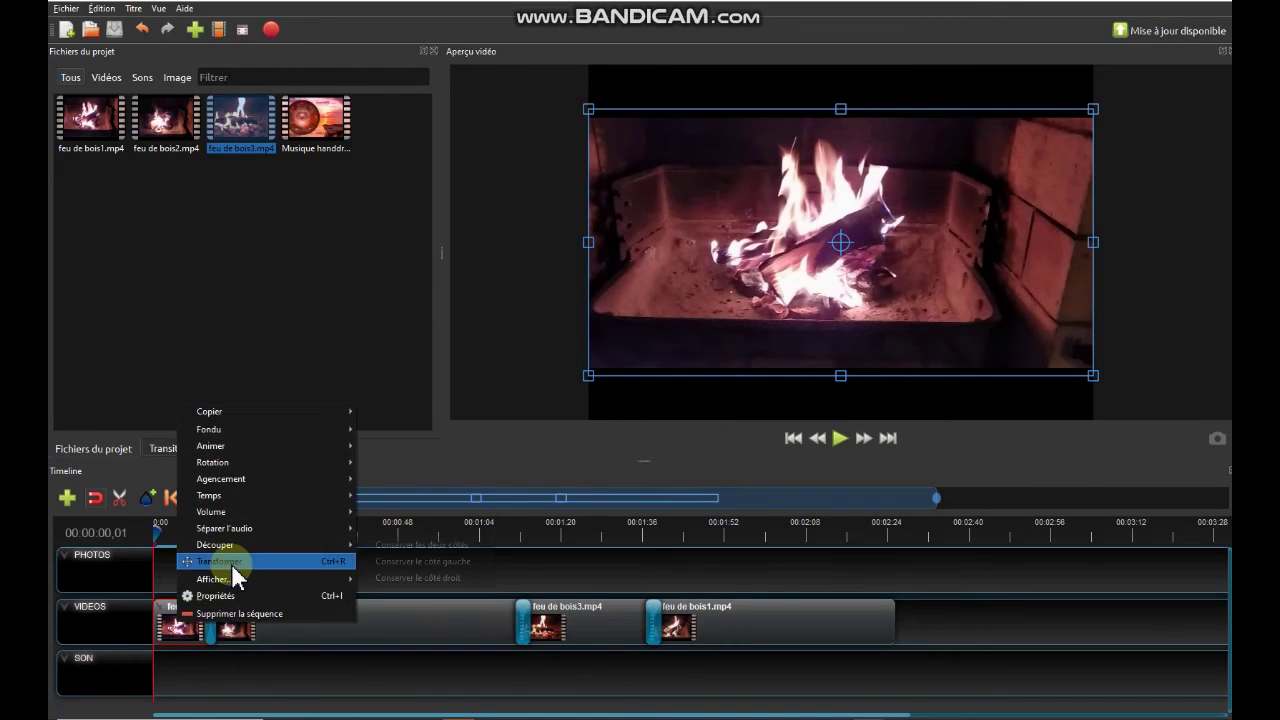
mouse_move(223, 532)
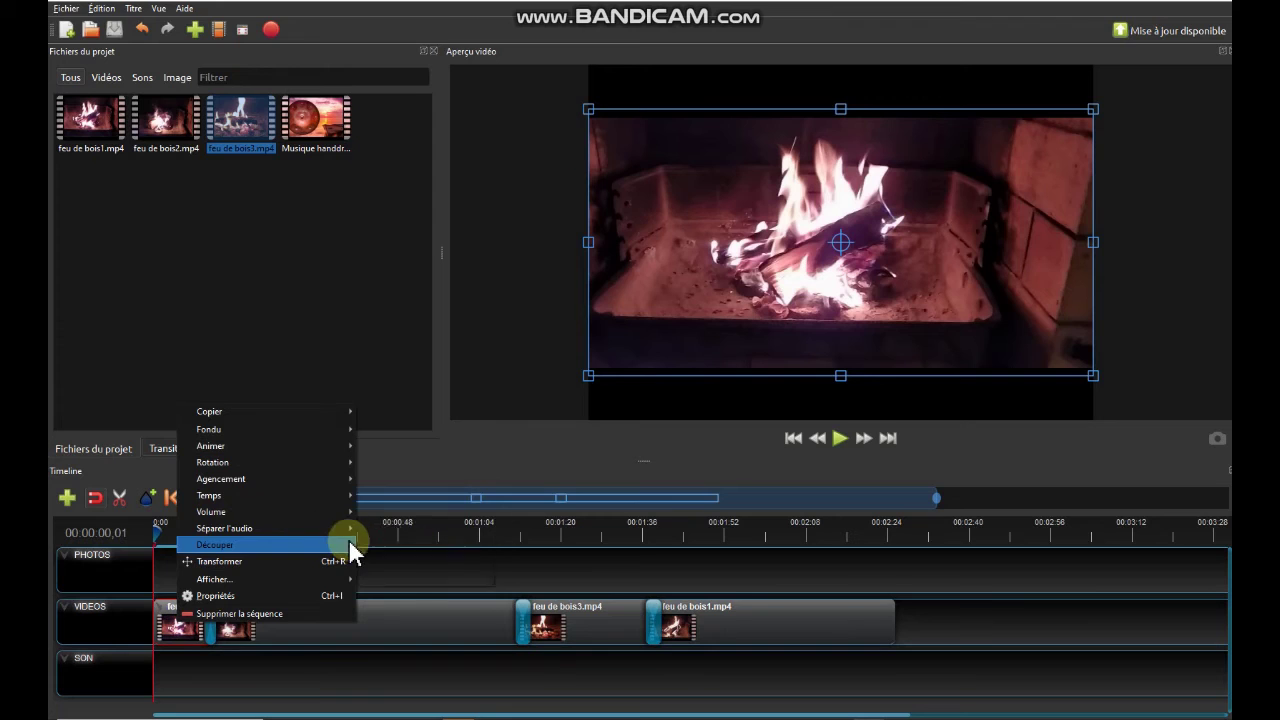
mouse_move(258, 509)
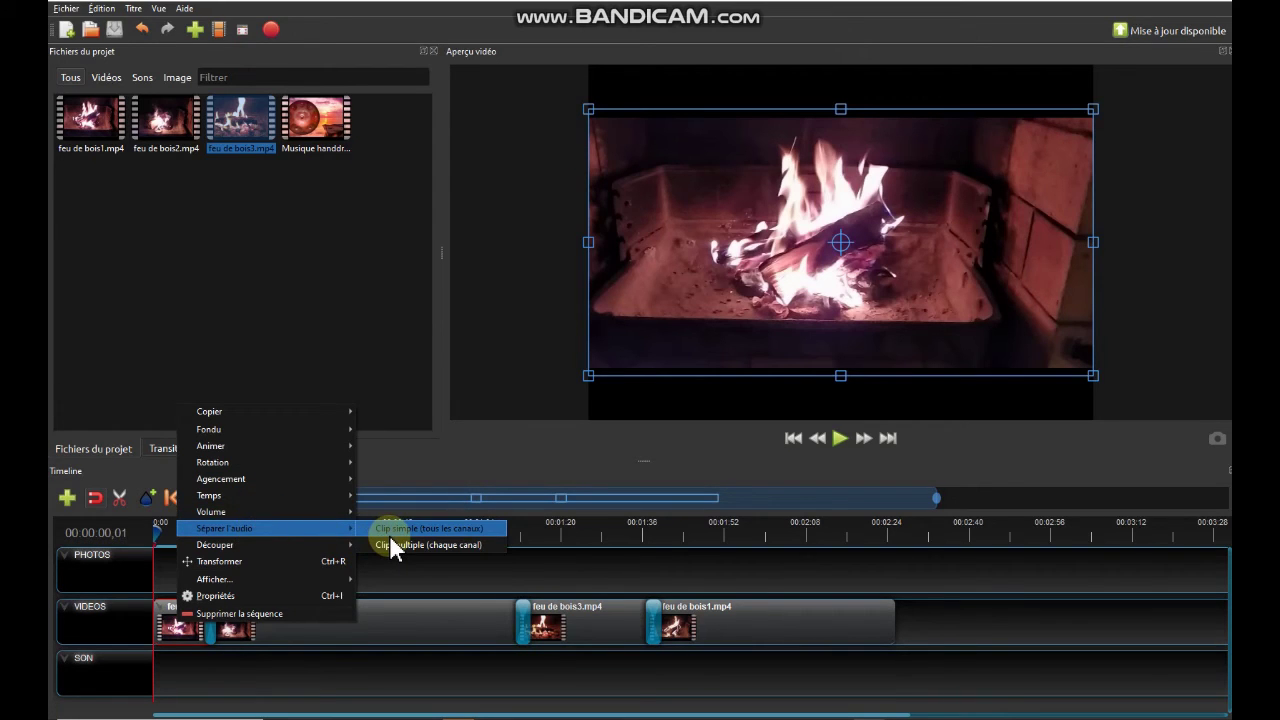
left_click(389, 532)
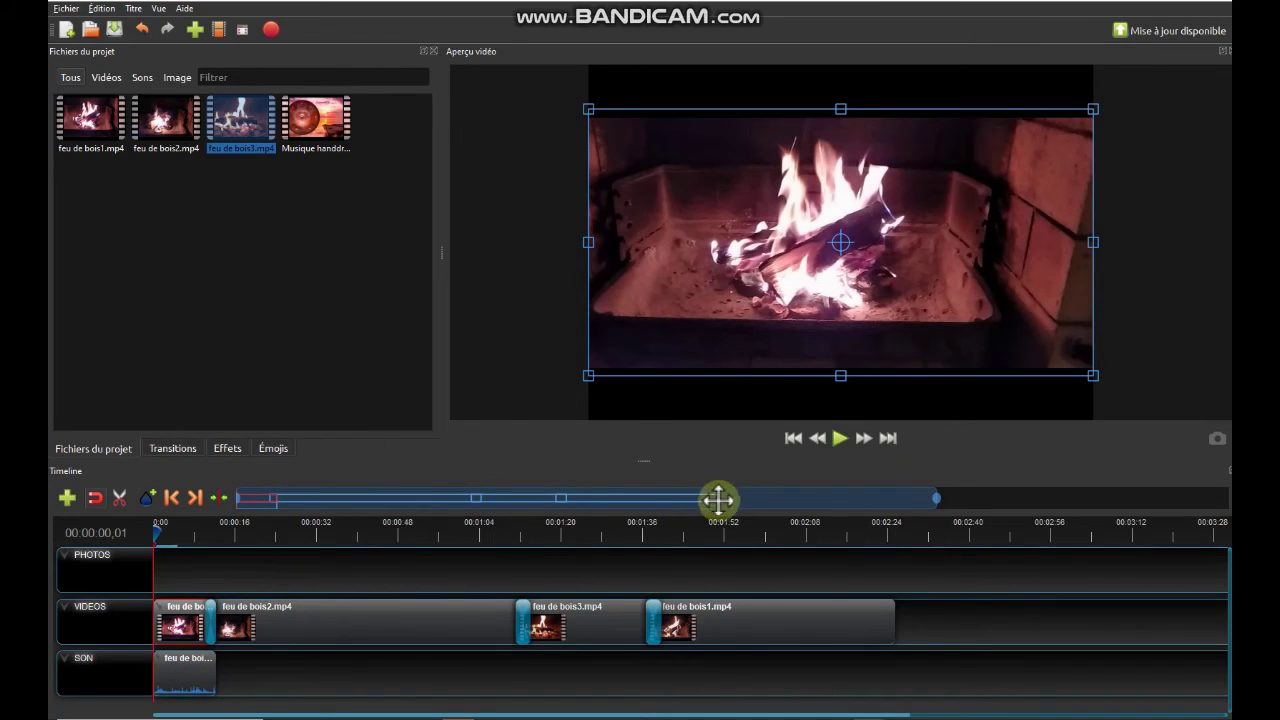
- Delete the separated feu de bois1.mp4 audio clip from the SON track
left_click_drag(948, 497, 283, 497)
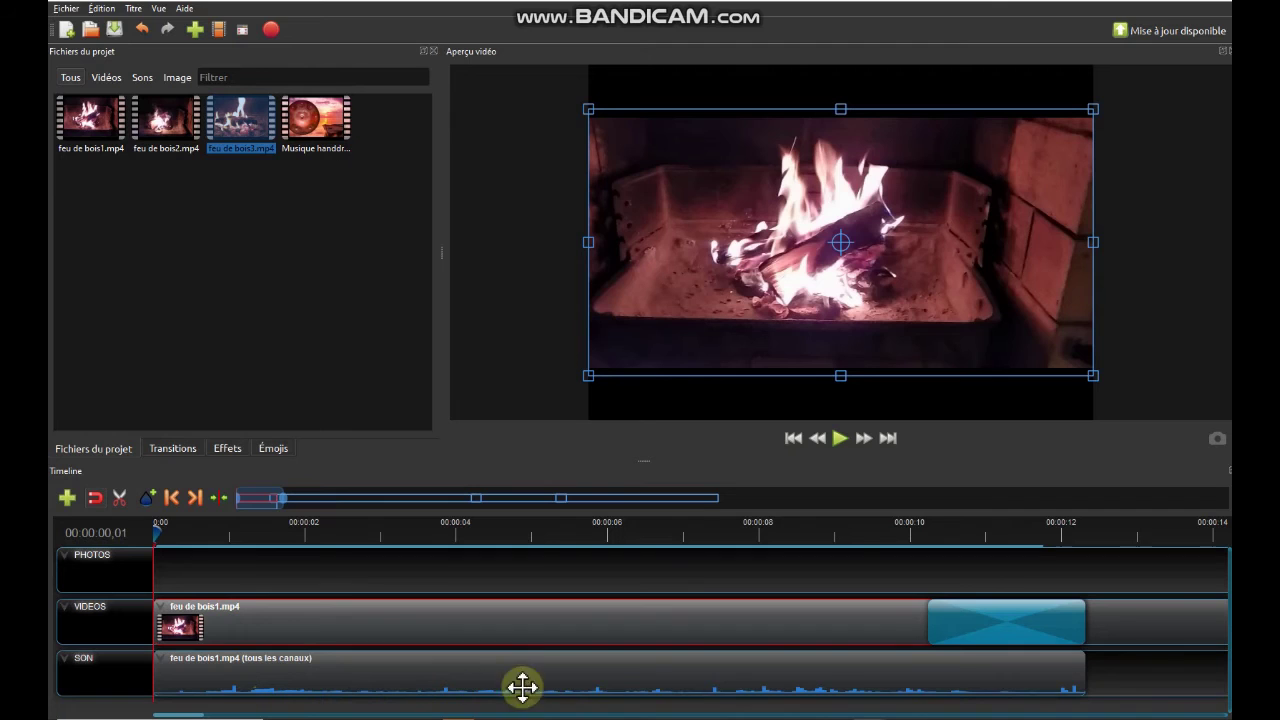
left_click(760, 677)
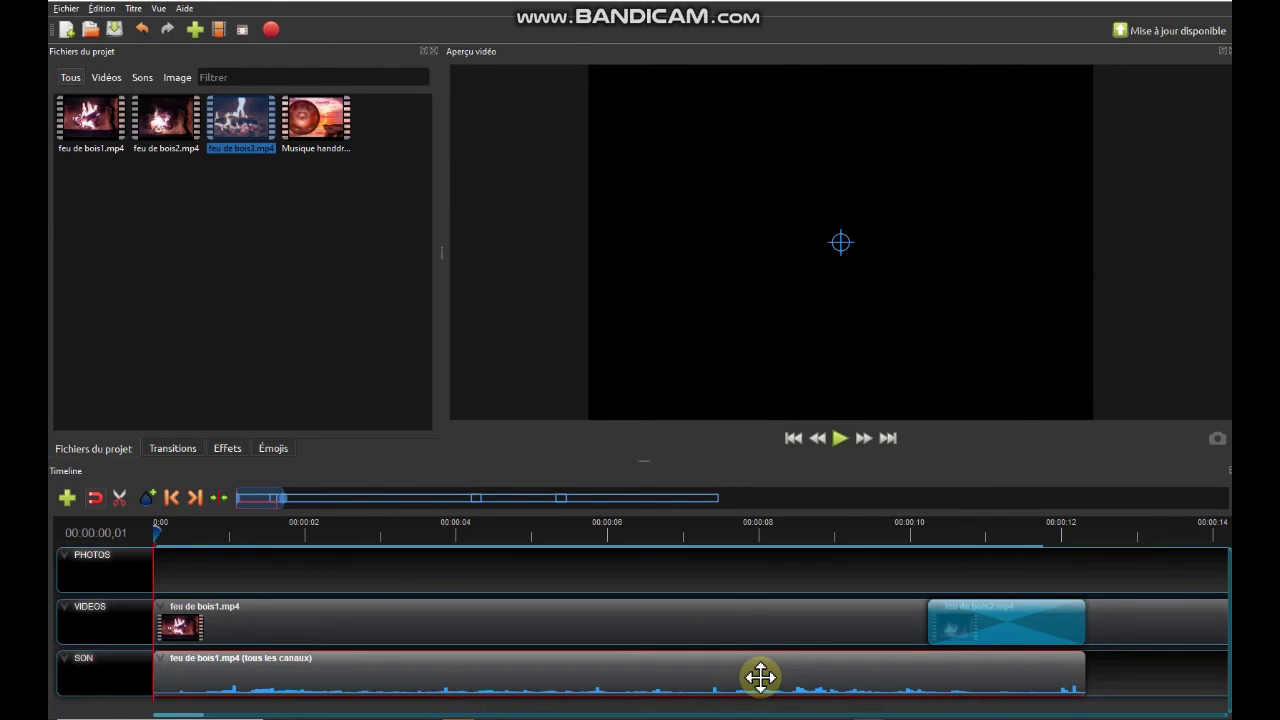
key("Delete")
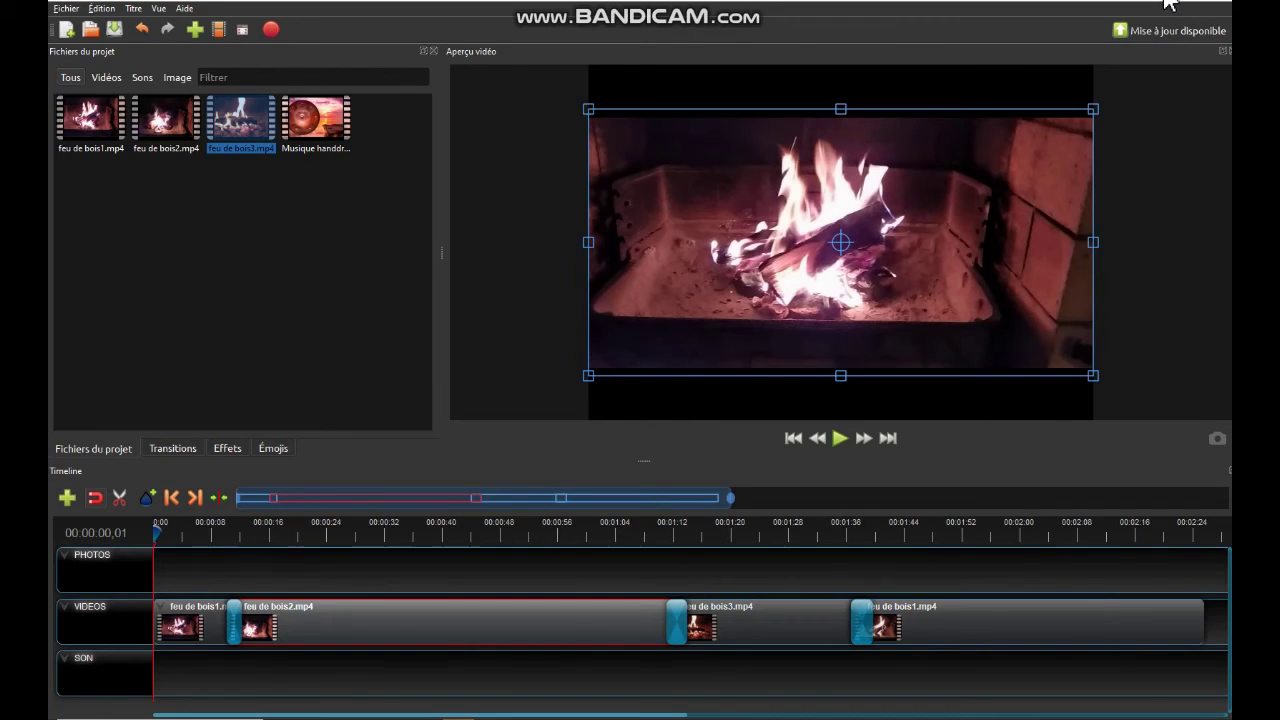
- Separate the audio of feu de bois2.mp4 and feu de bois3.mp4 as single clips and delete it from the SON track
right_click(397, 627)
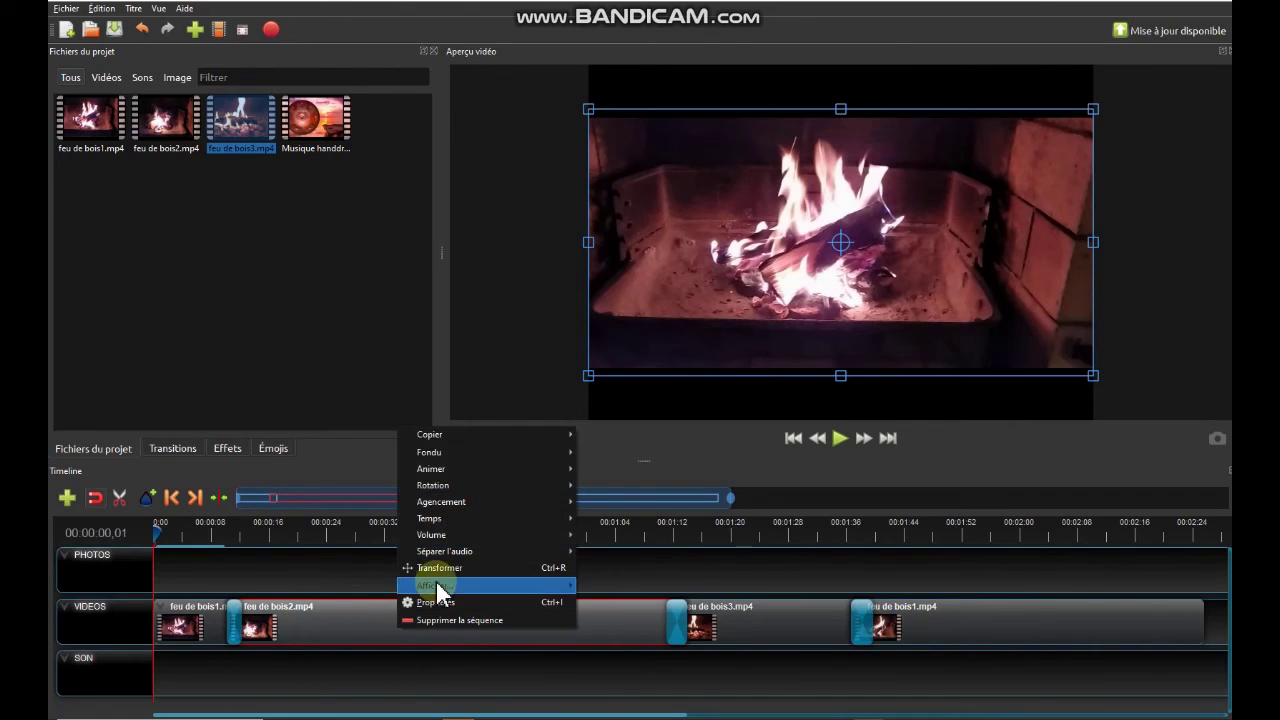
mouse_move(433, 542)
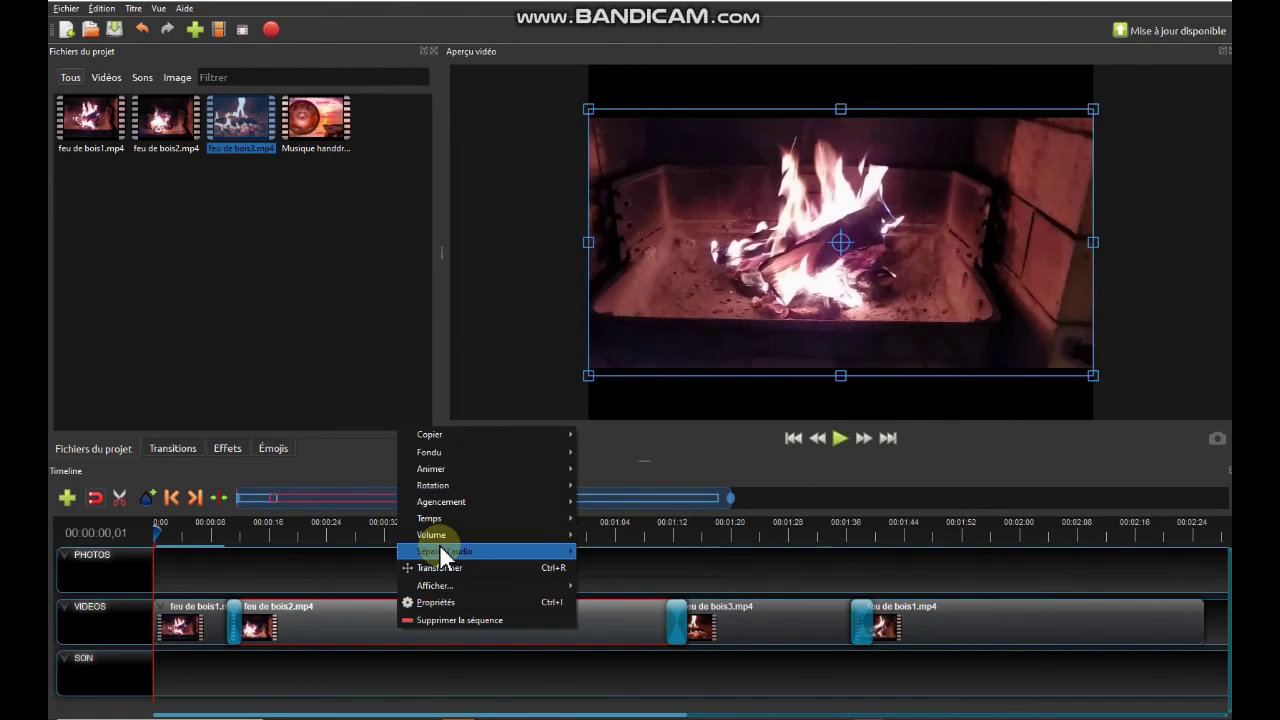
left_click(598, 551)
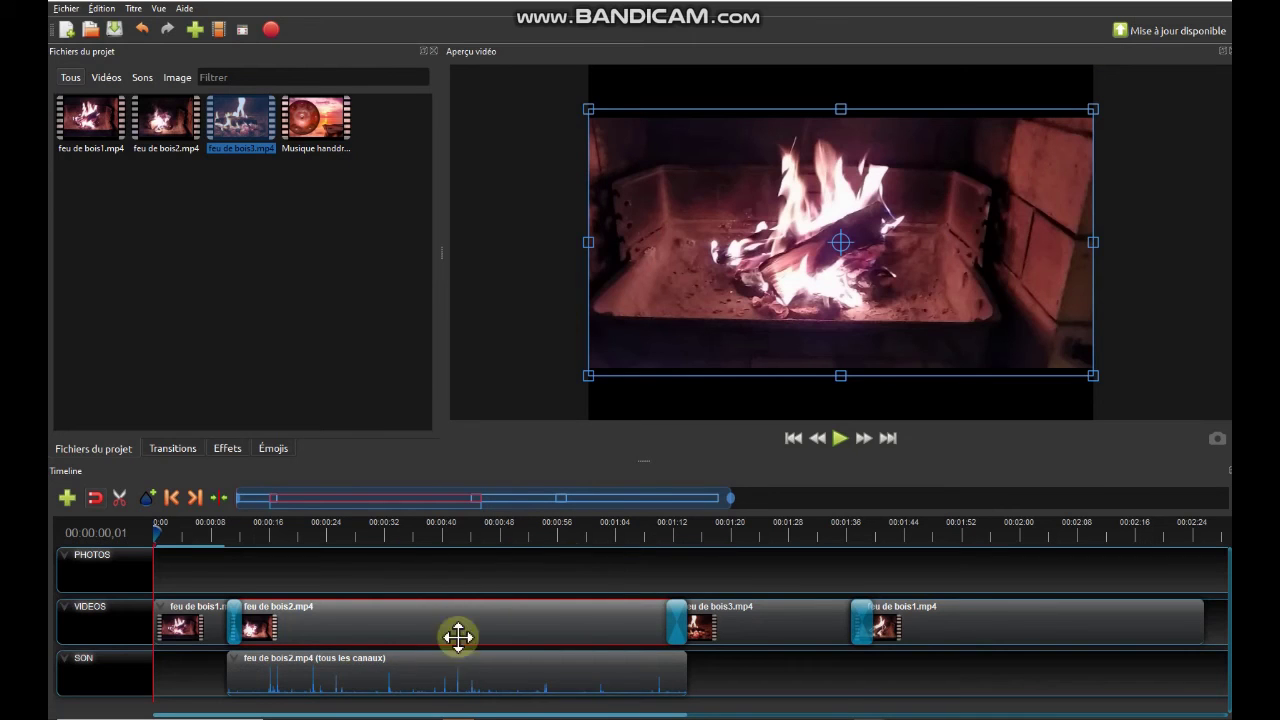
left_click(286, 690)
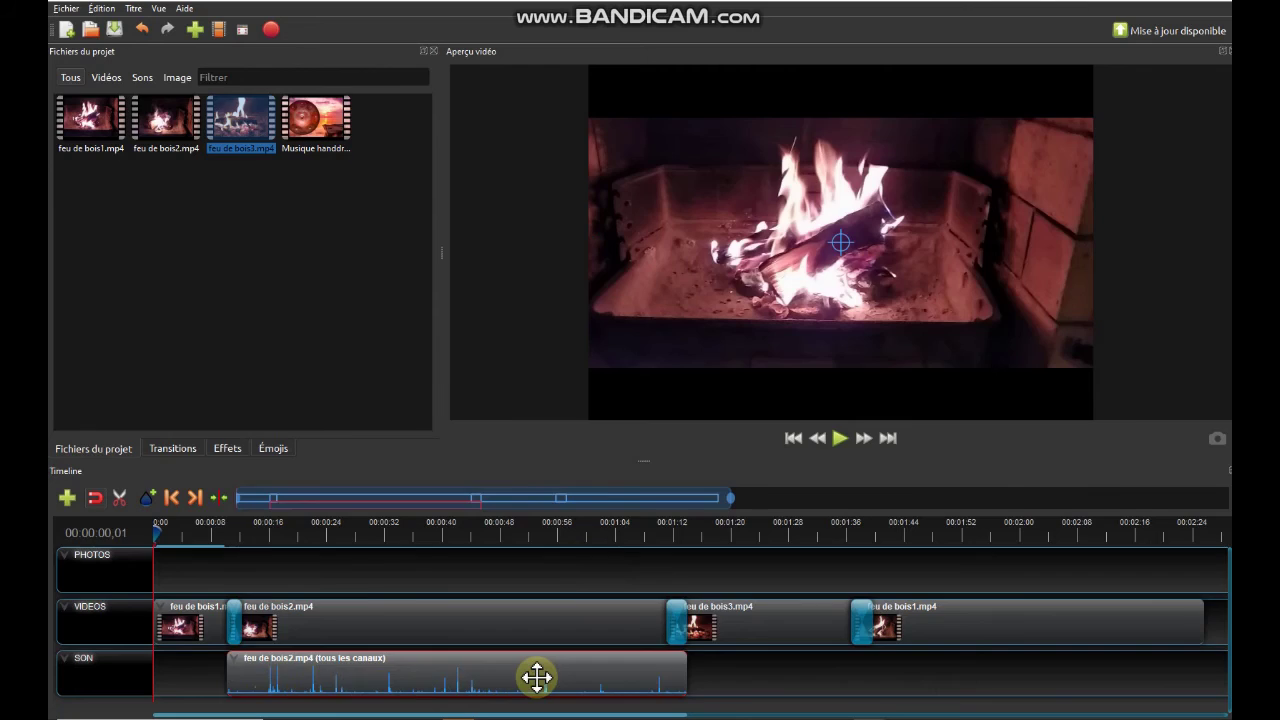
key("Delete")
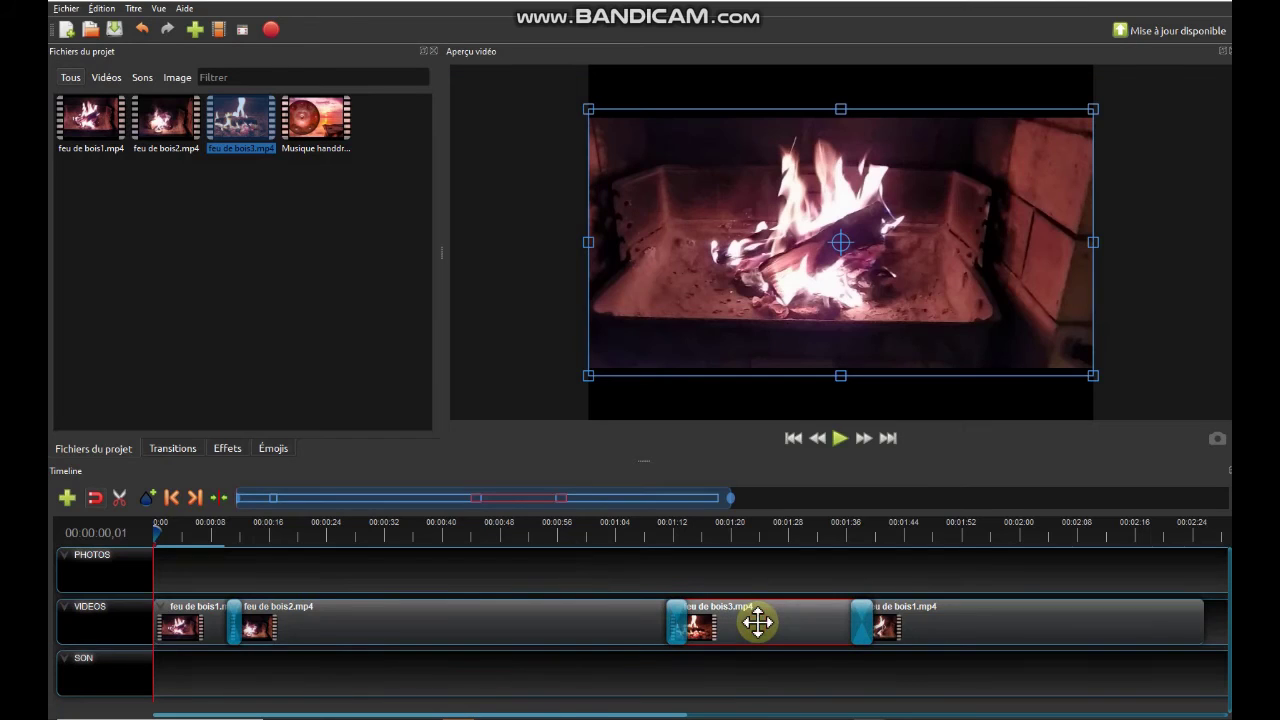
right_click(760, 625)
mouse_move(830, 575)
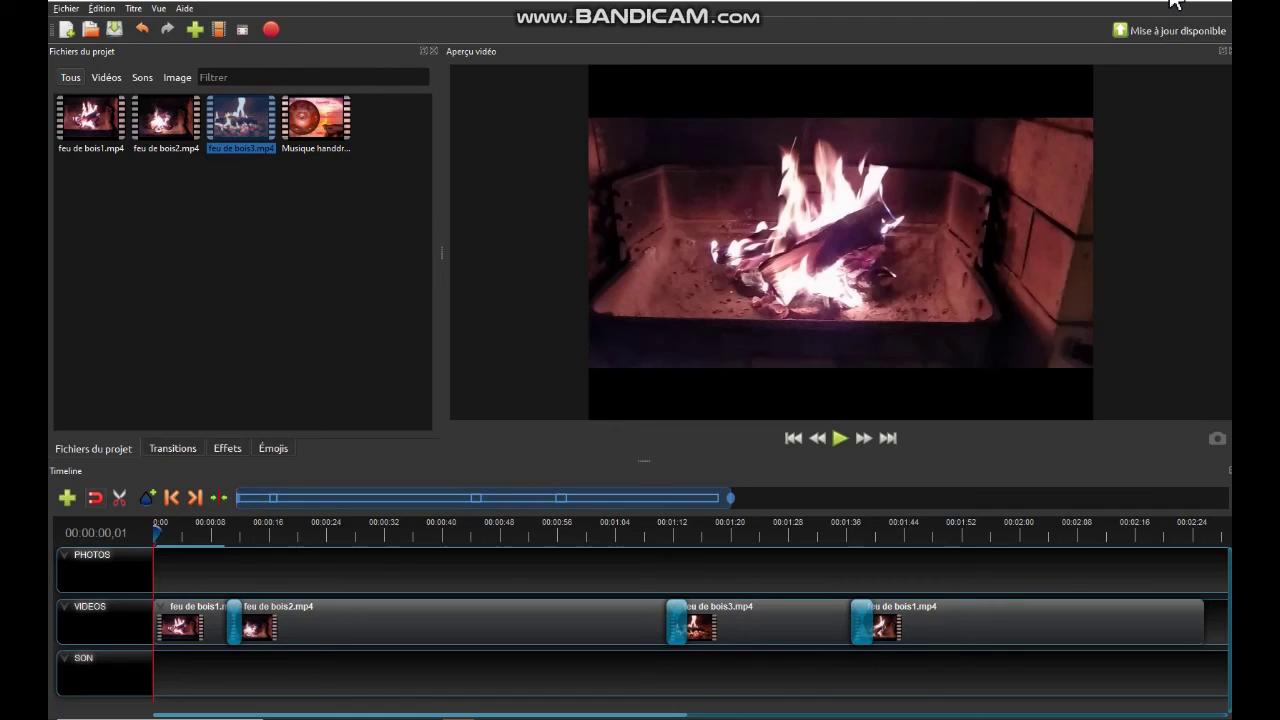
left_click(970, 616)
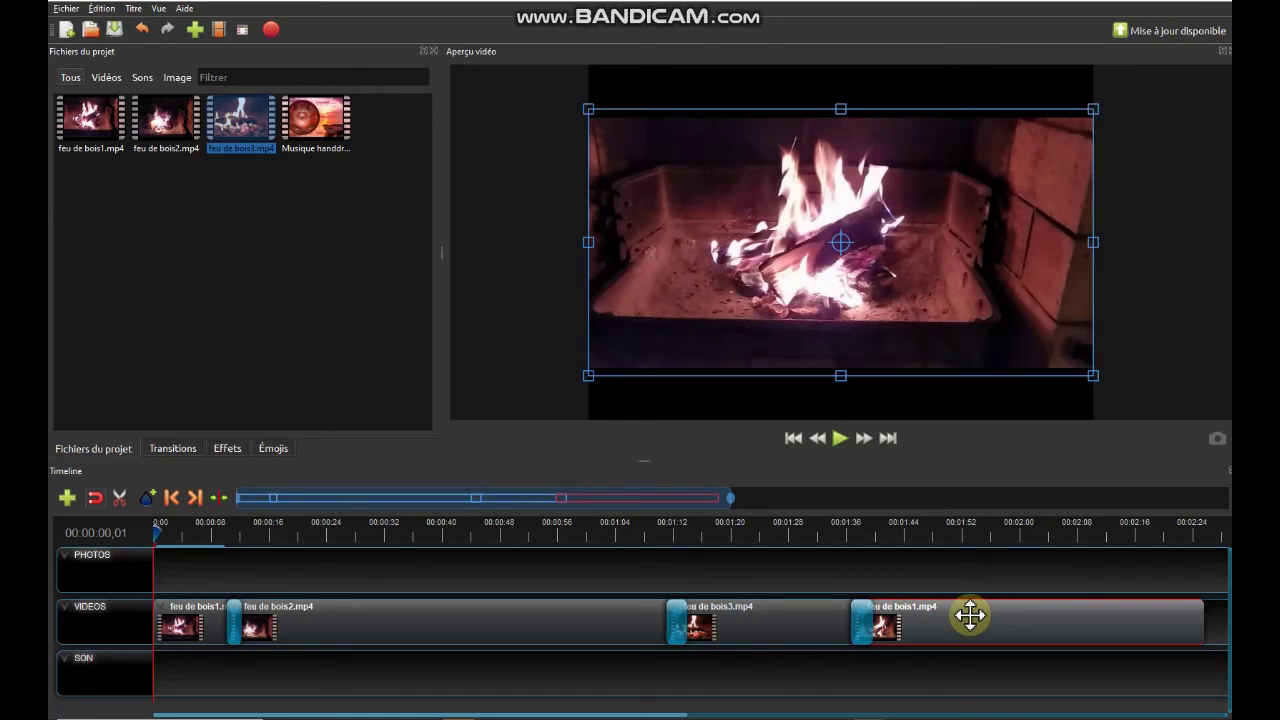
key("Delete")
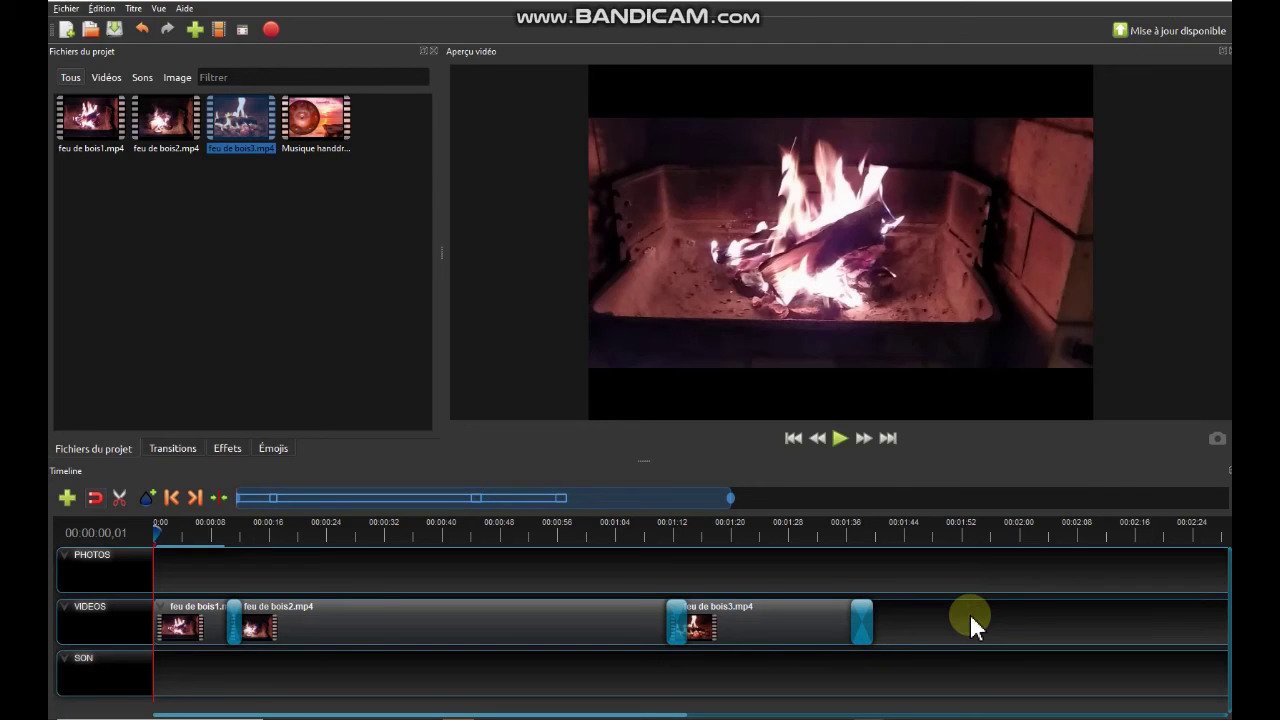
key("ctrl+z")
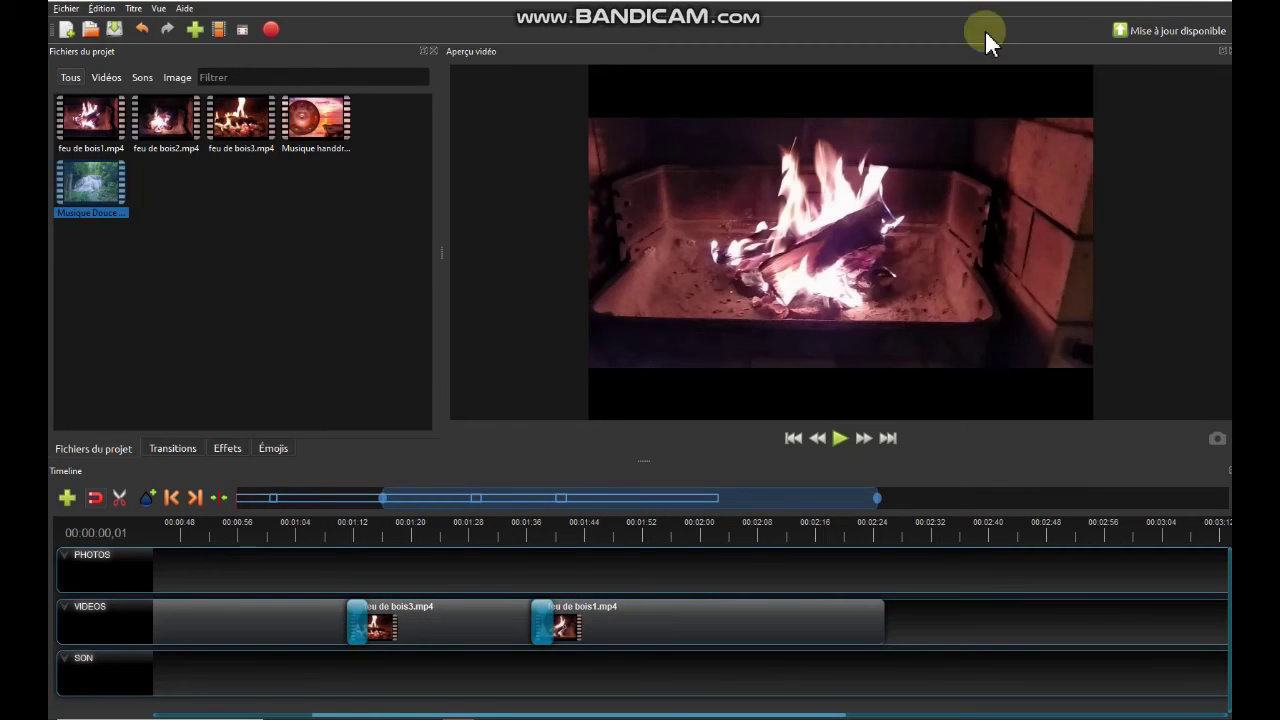
- Add Musique Douce Pour Apaiser L'esprit Et Calmer.mp4 to the timeline and place it on the VIDEOS track after the fire clips
left_click_drag(95, 176, 228, 560)
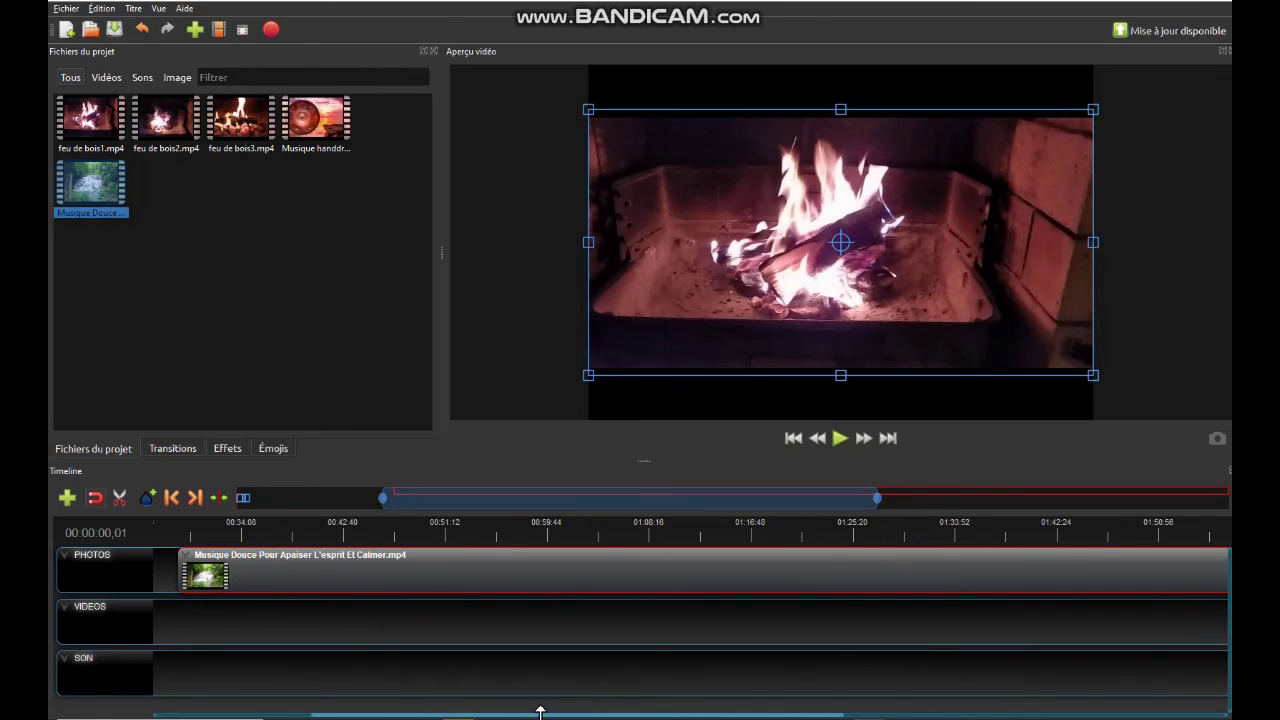
left_click_drag(543, 716, 385, 716)
left_click_drag(491, 580, 322, 612)
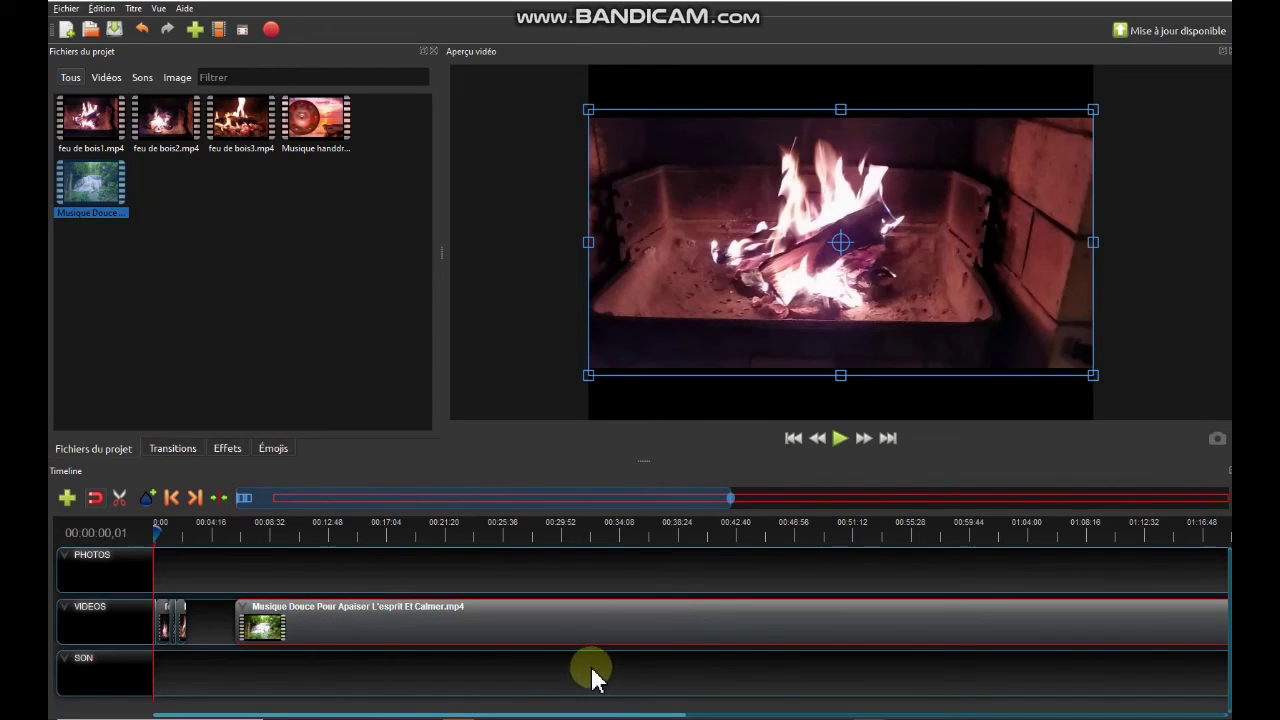
- Separate the Musique Douce clip's audio as a single clip with all channels
right_click(517, 621)
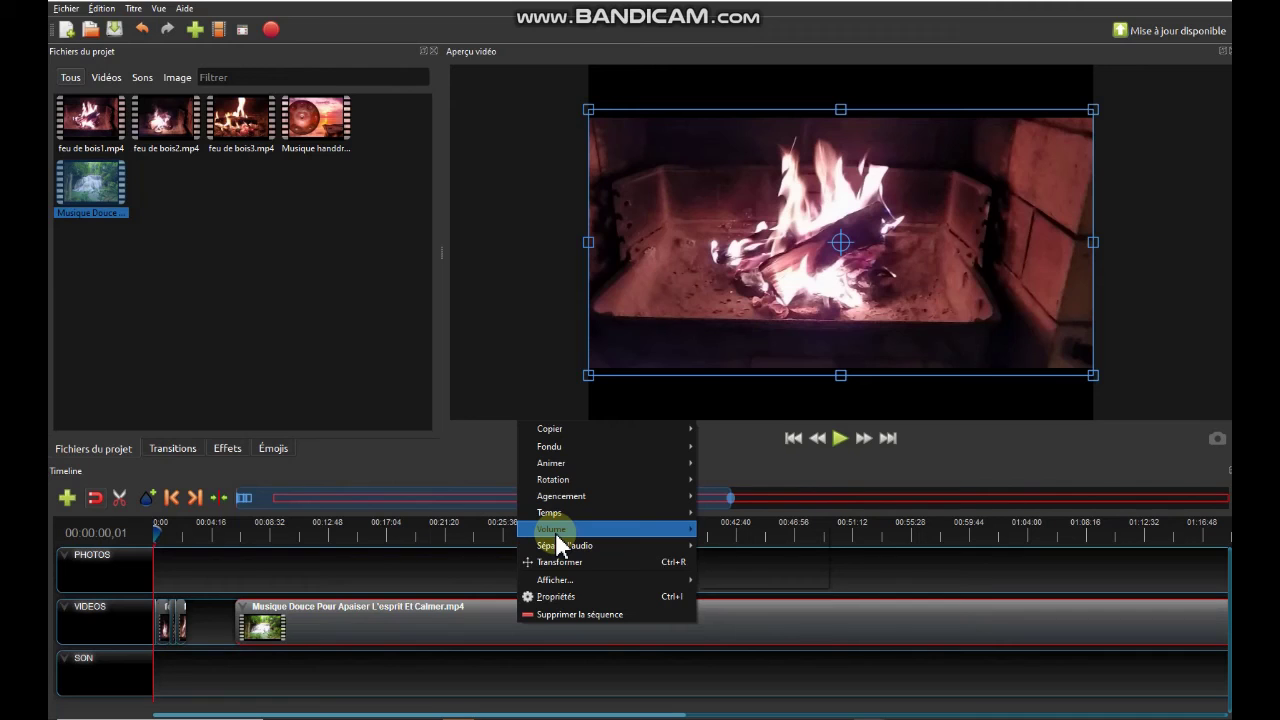
mouse_move(557, 538)
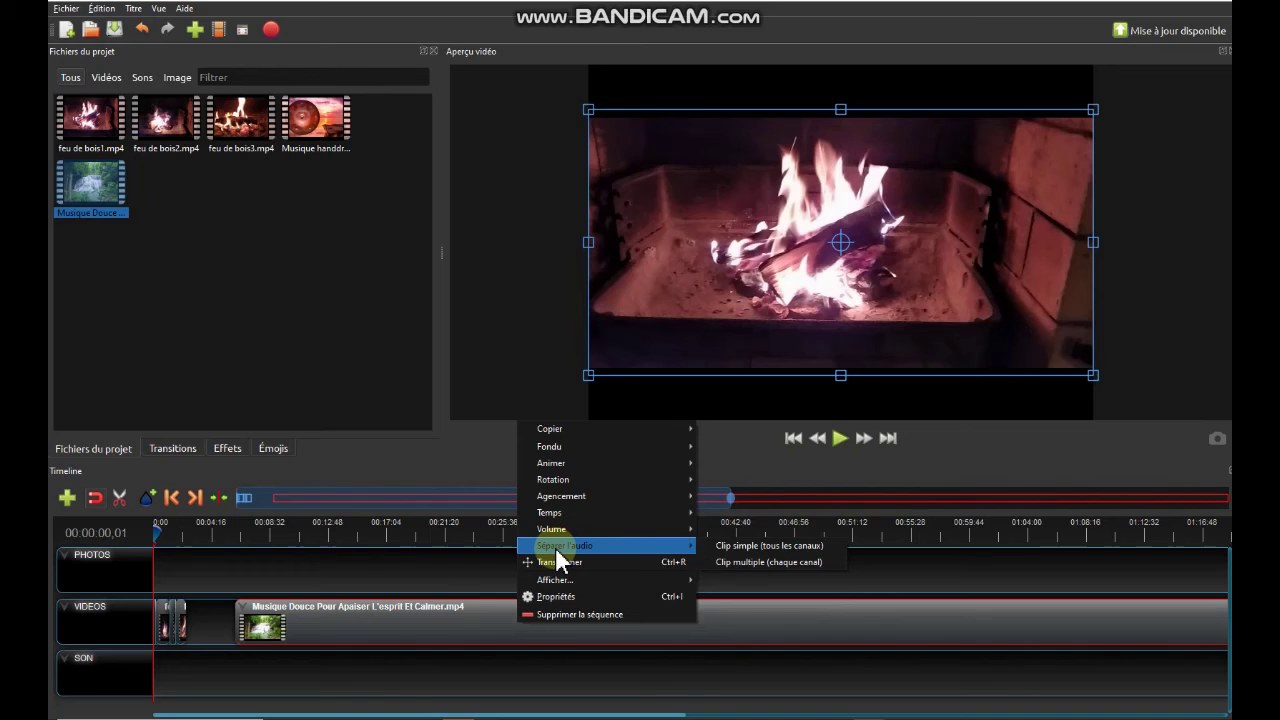
left_click(754, 545)
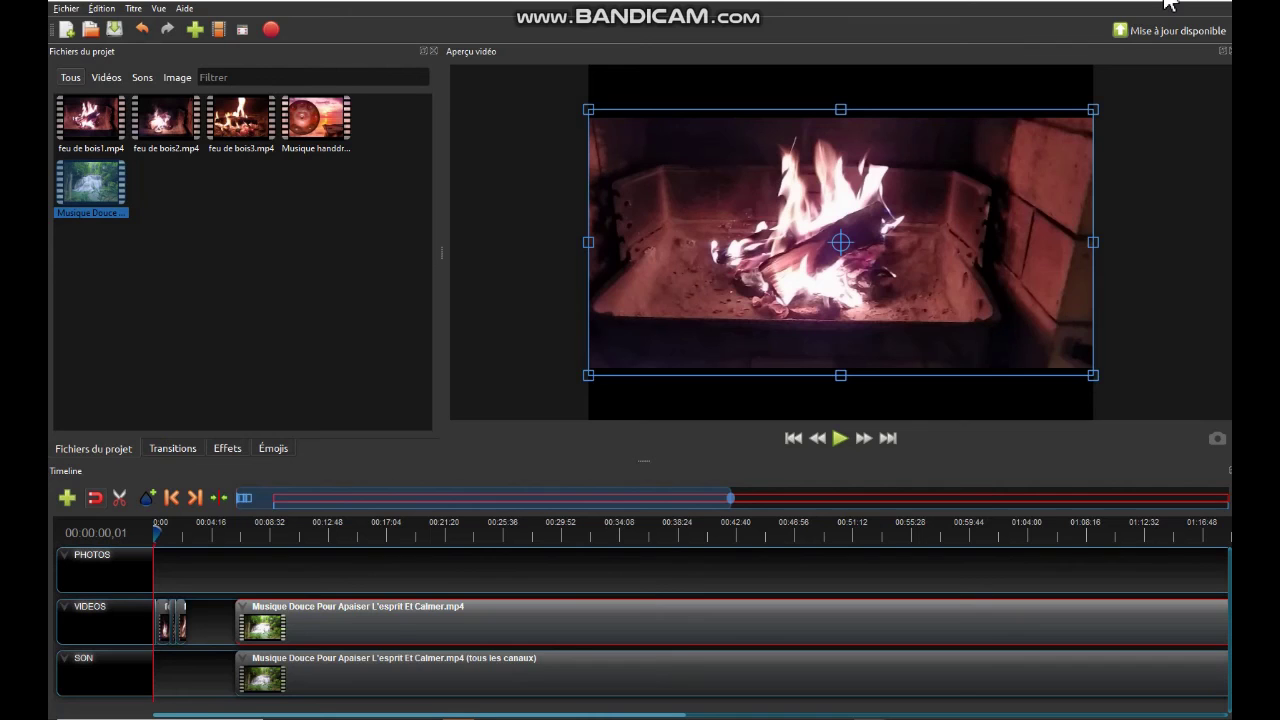
- Delete the Musique Douce video clip from the VIDEOS track and move its separated audio to the start of the SON track
left_click_drag(330, 498, 265, 500)
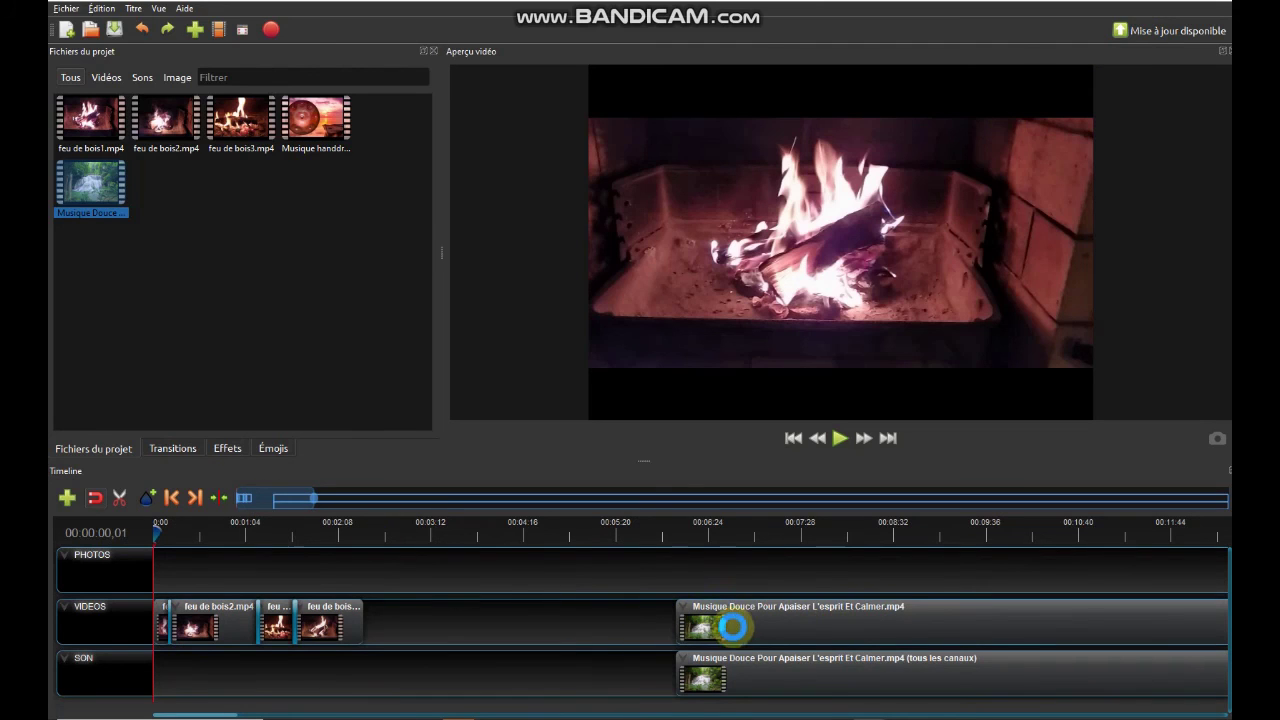
left_click(747, 617)
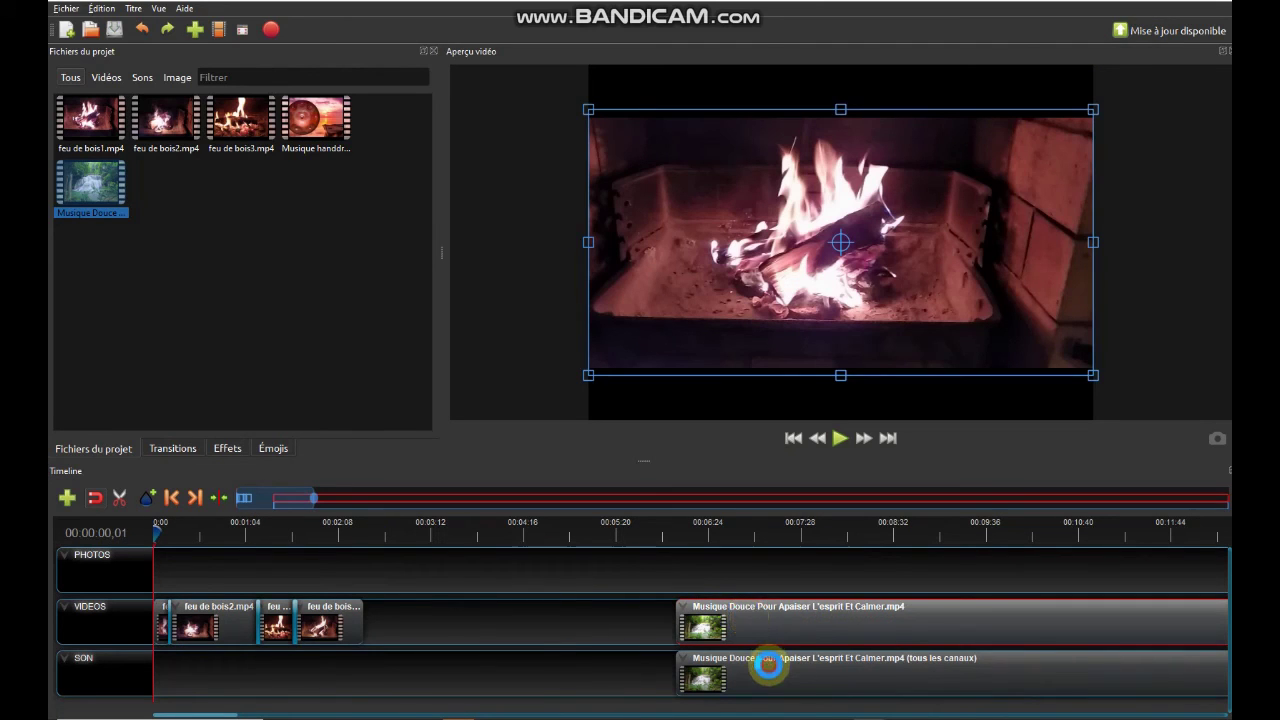
left_click(768, 665)
left_click(799, 618)
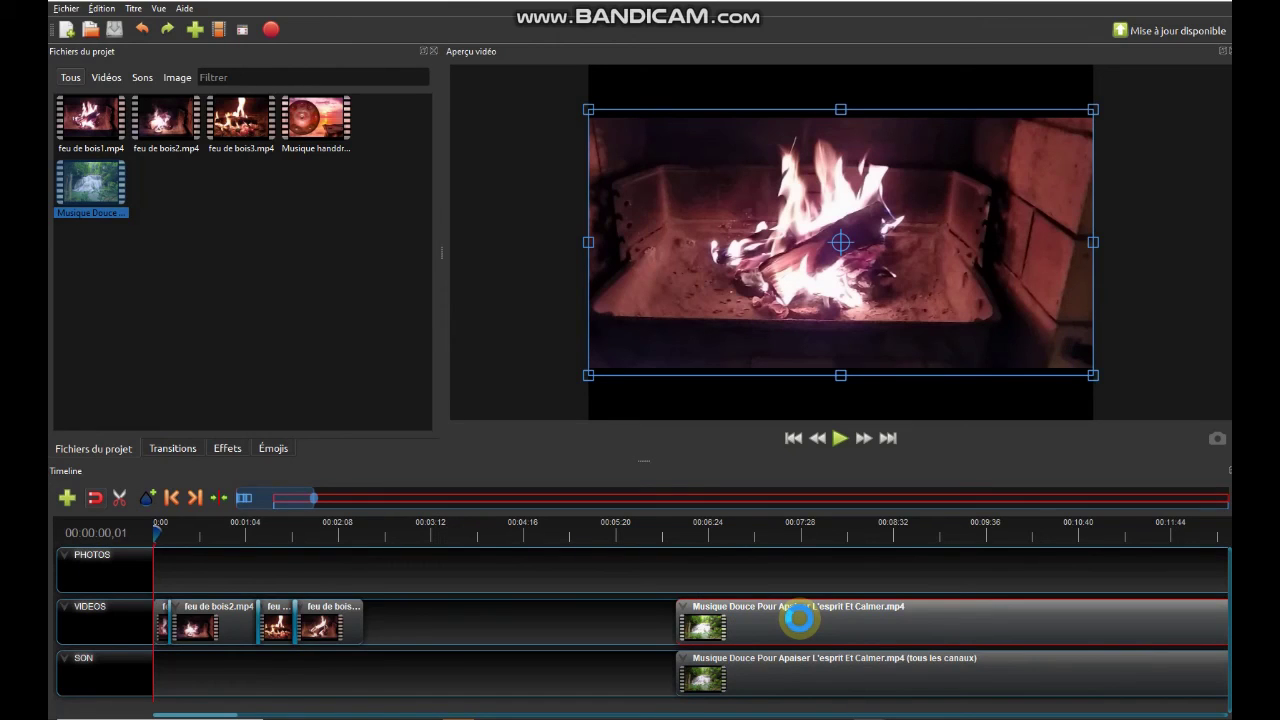
key("Delete")
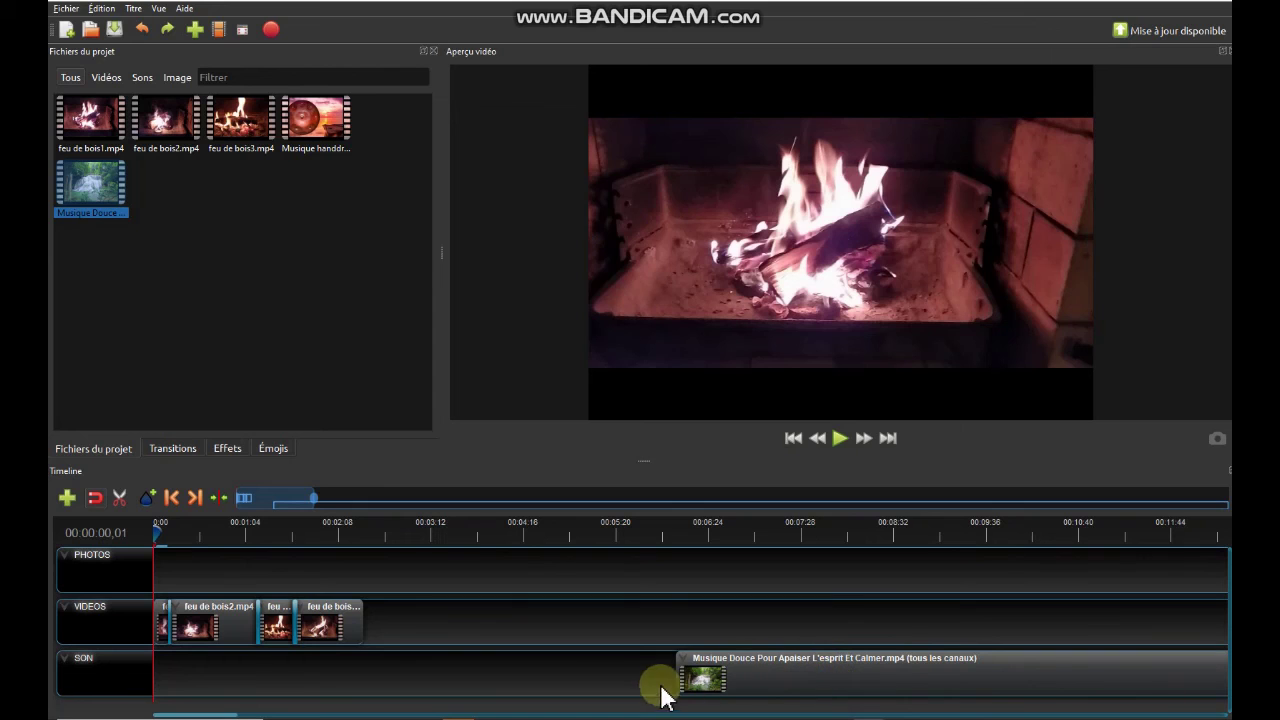
left_click_drag(733, 690, 409, 679)
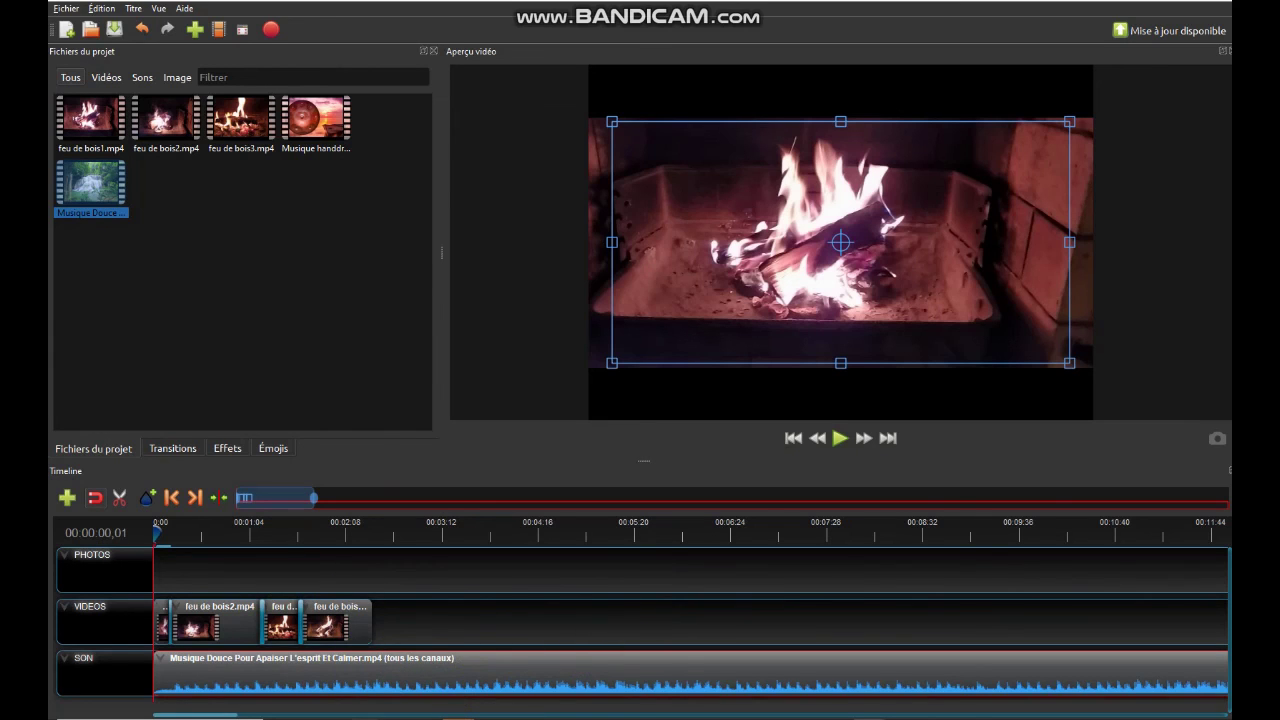
- Position the playhead just past the end of the last feu de bois1.mp4 clip, at 00:02:26,02, by playing the final seconds
left_click_drag(317, 501, 248, 500)
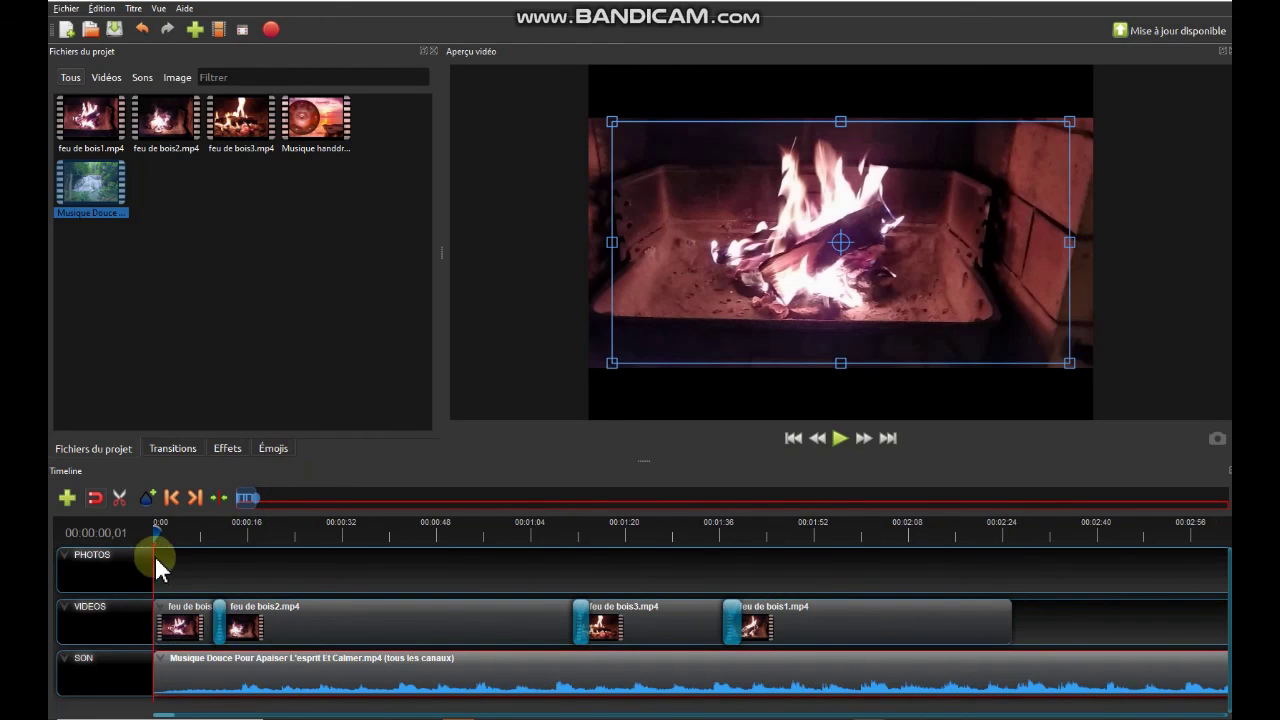
left_click_drag(157, 529, 951, 531)
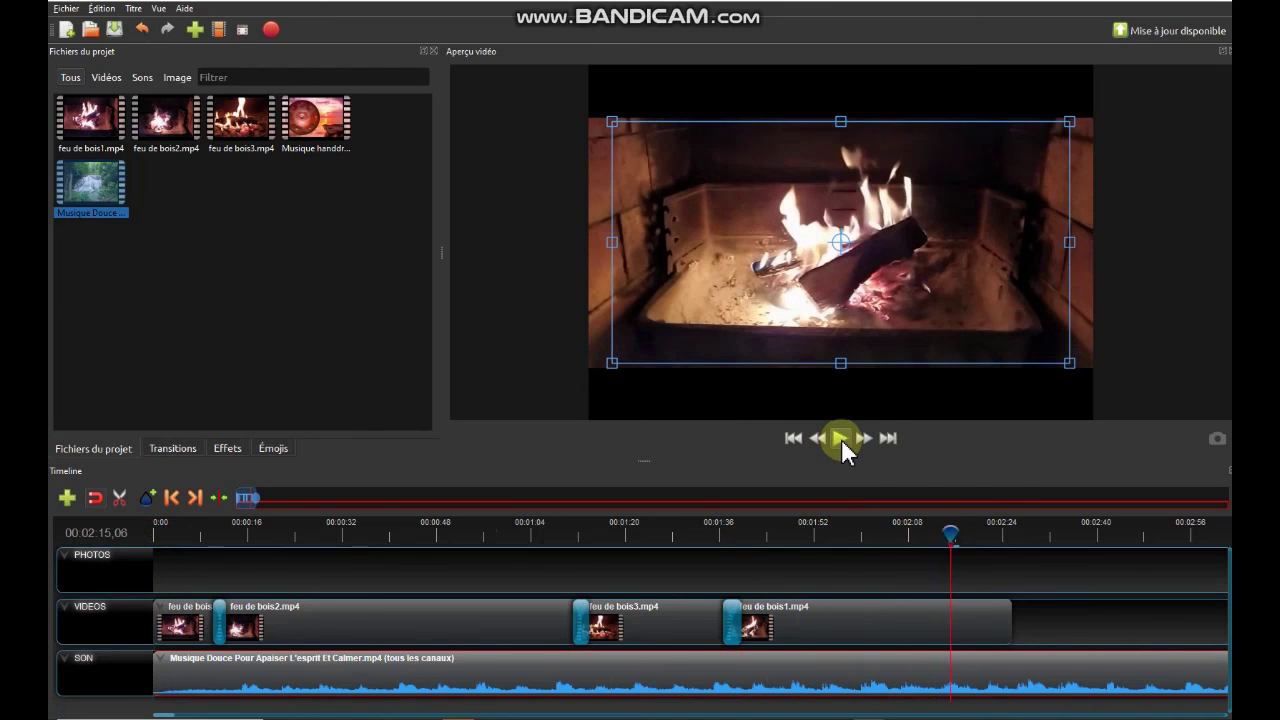
left_click(843, 440)
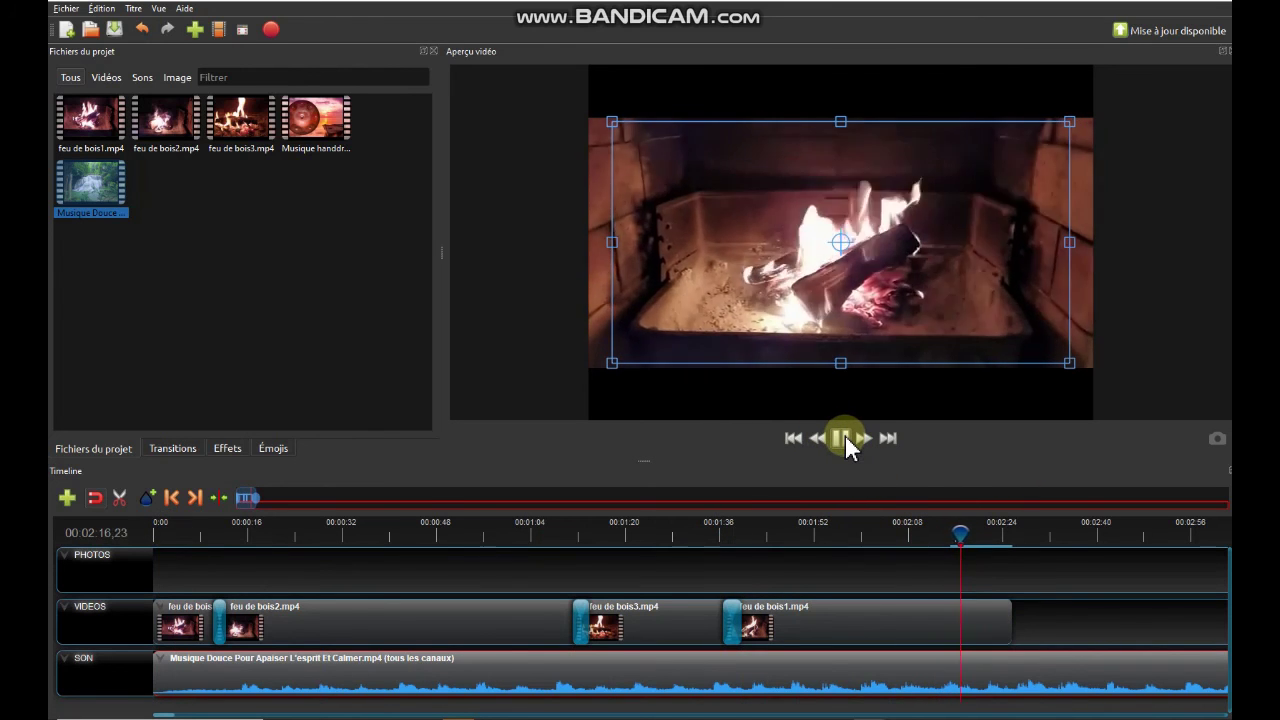
left_click(840, 440)
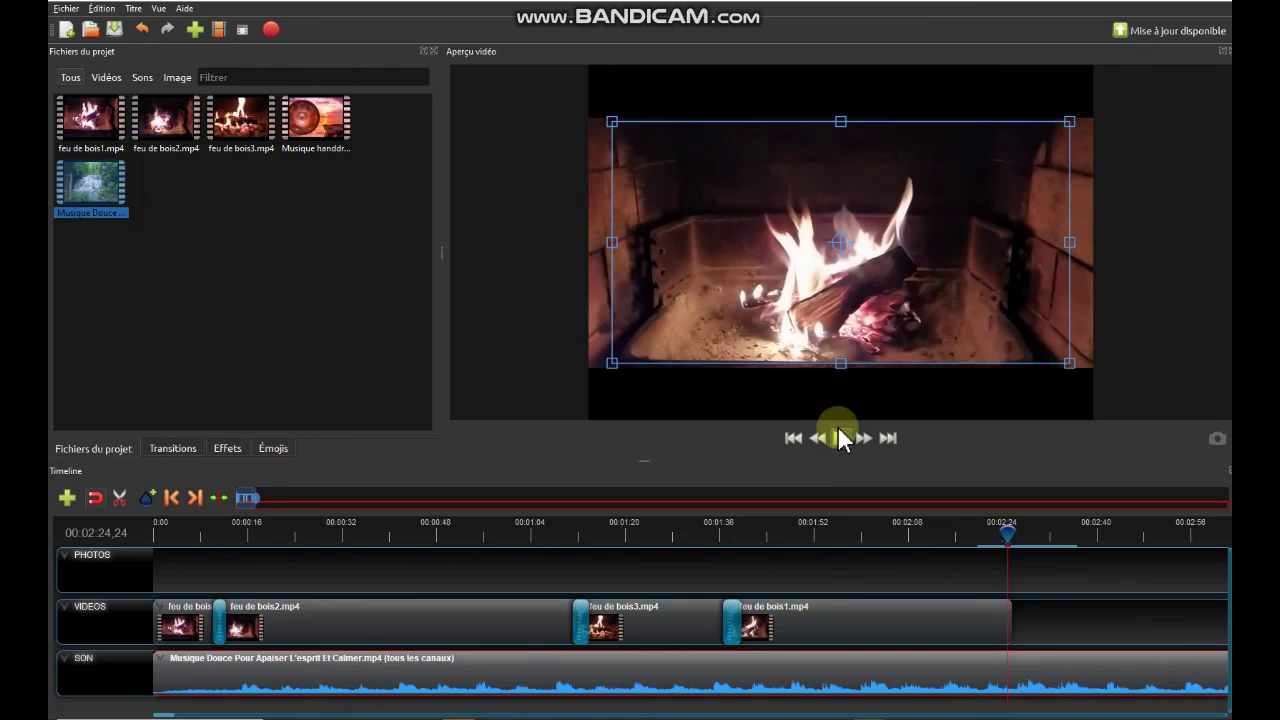
left_click(841, 441)
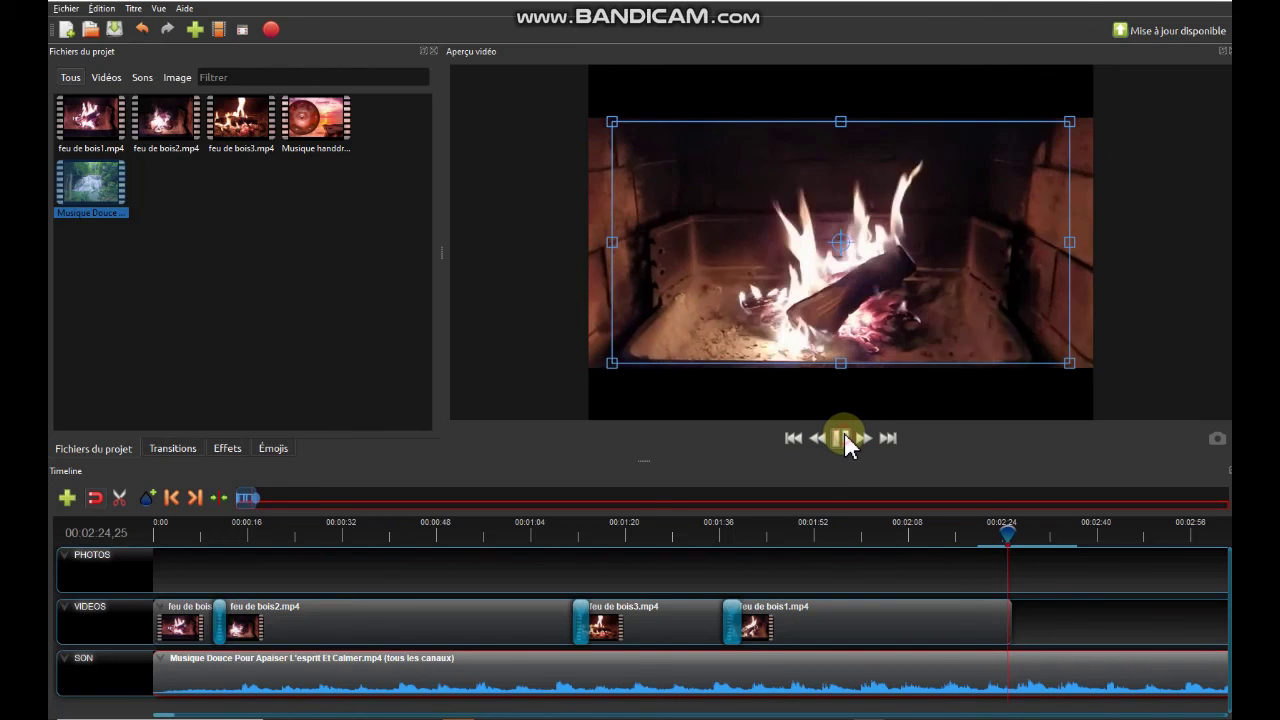
left_click(843, 440)
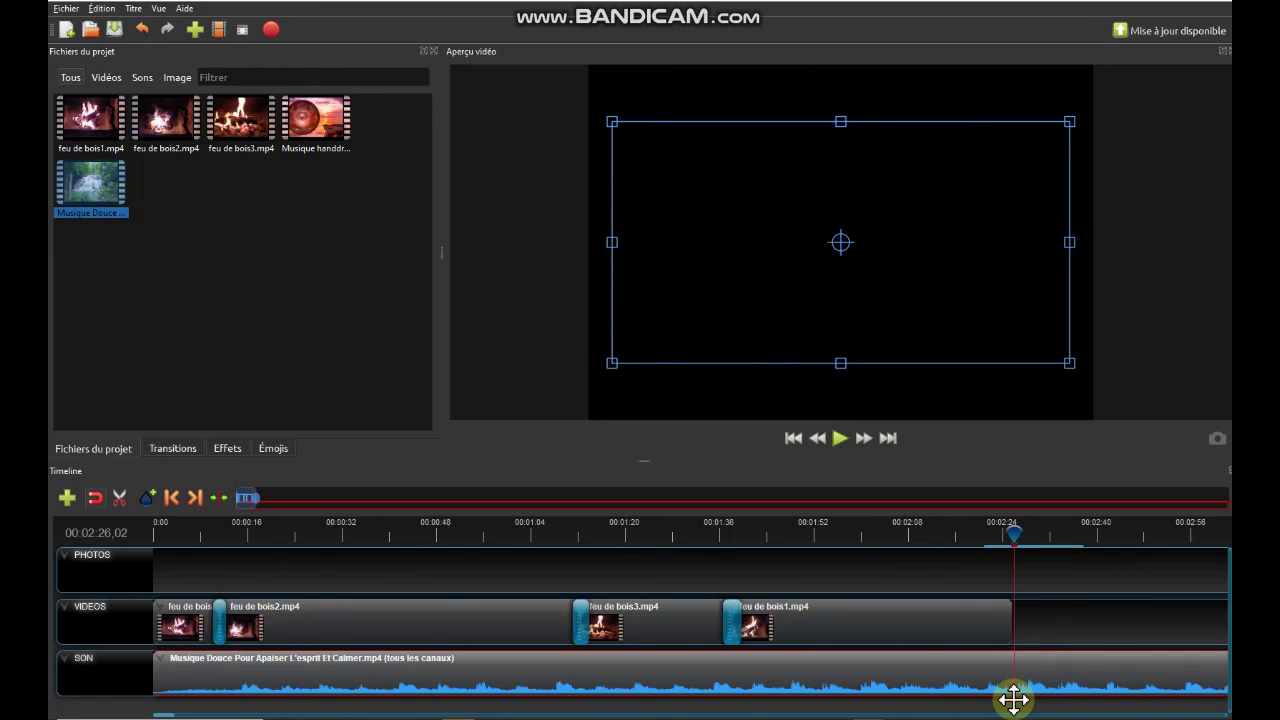
- Cut the Musique Douce audio on the SON track at the playhead and delete the part beyond the end of the video
left_click(118, 500)
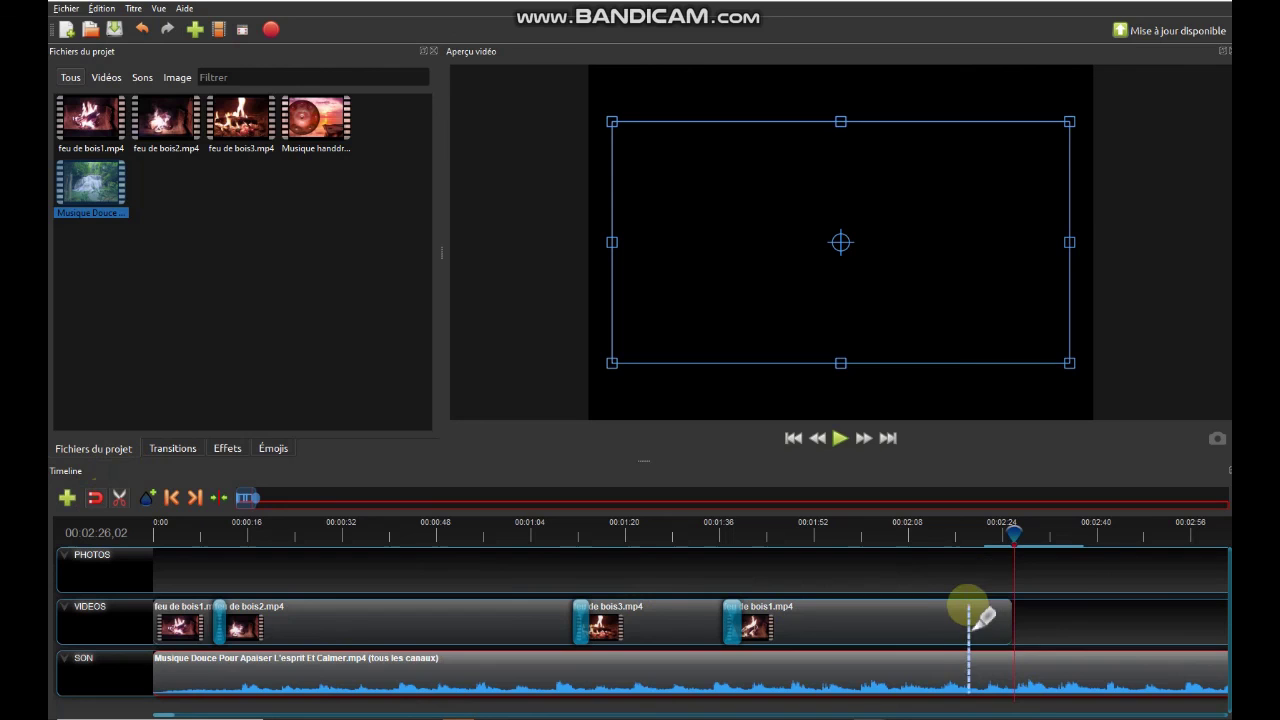
left_click(1017, 663)
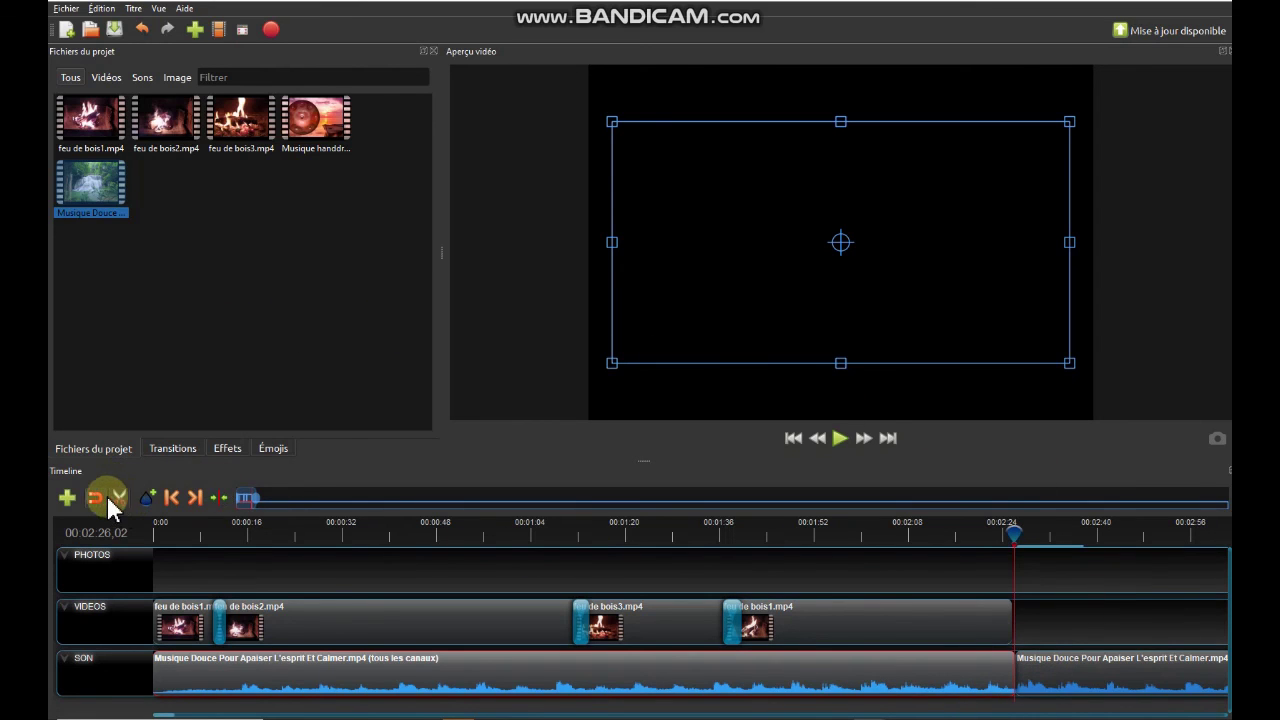
left_click(1111, 670)
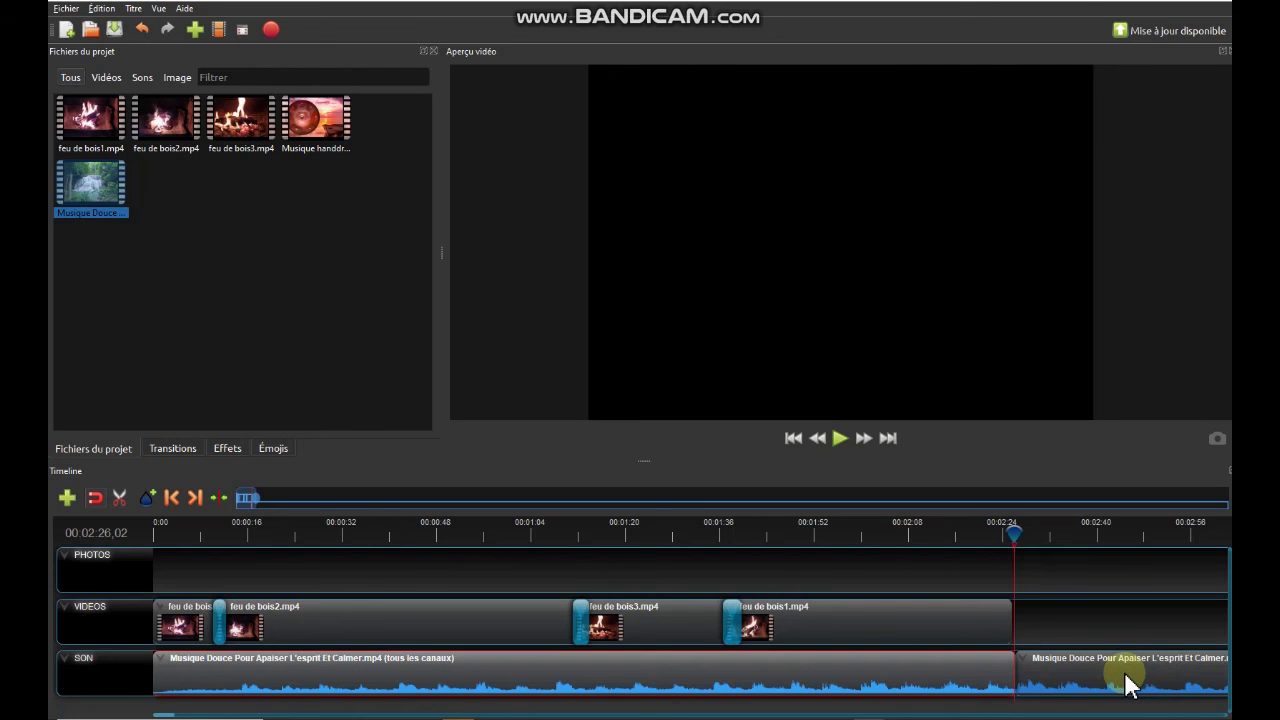
left_click(1124, 681)
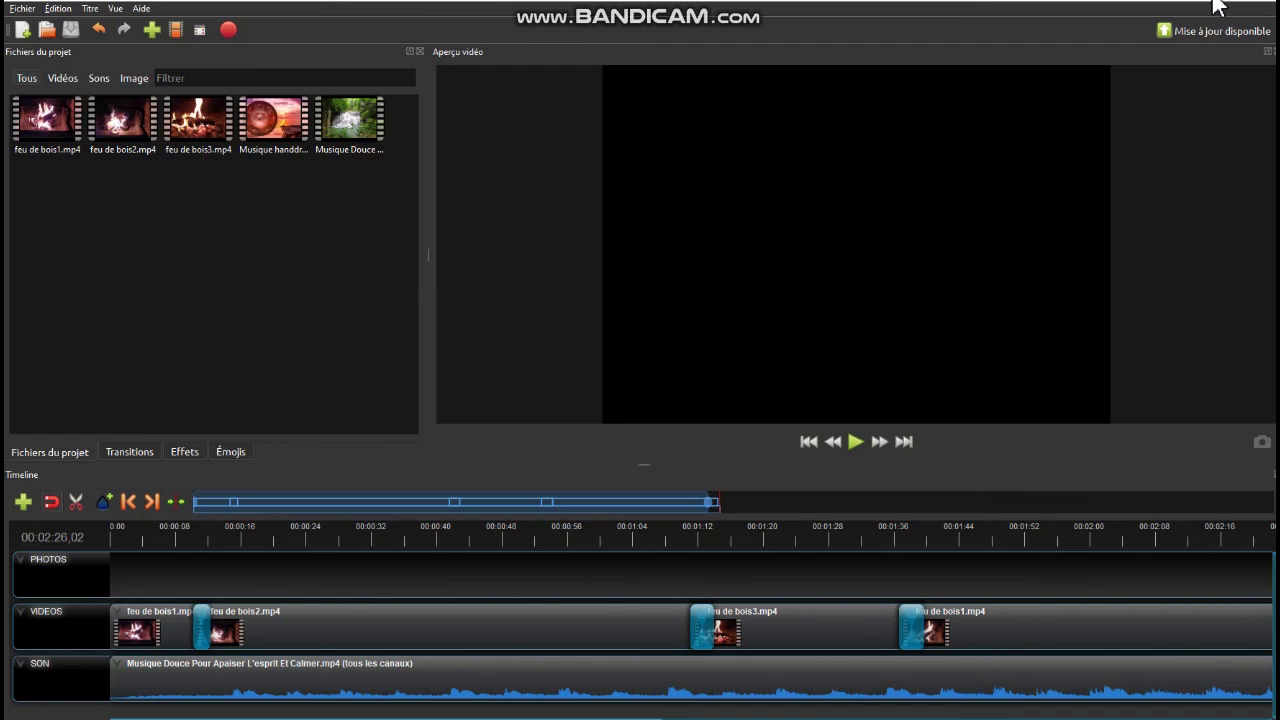
left_click(1186, 20)
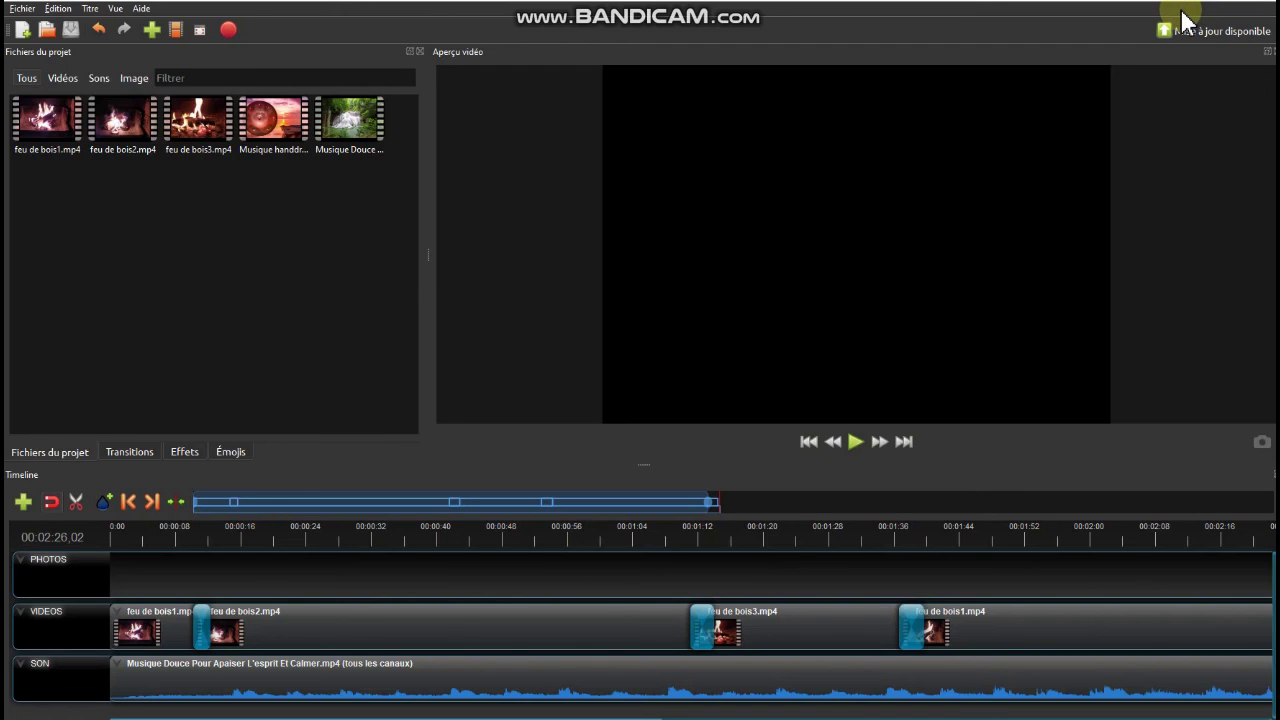